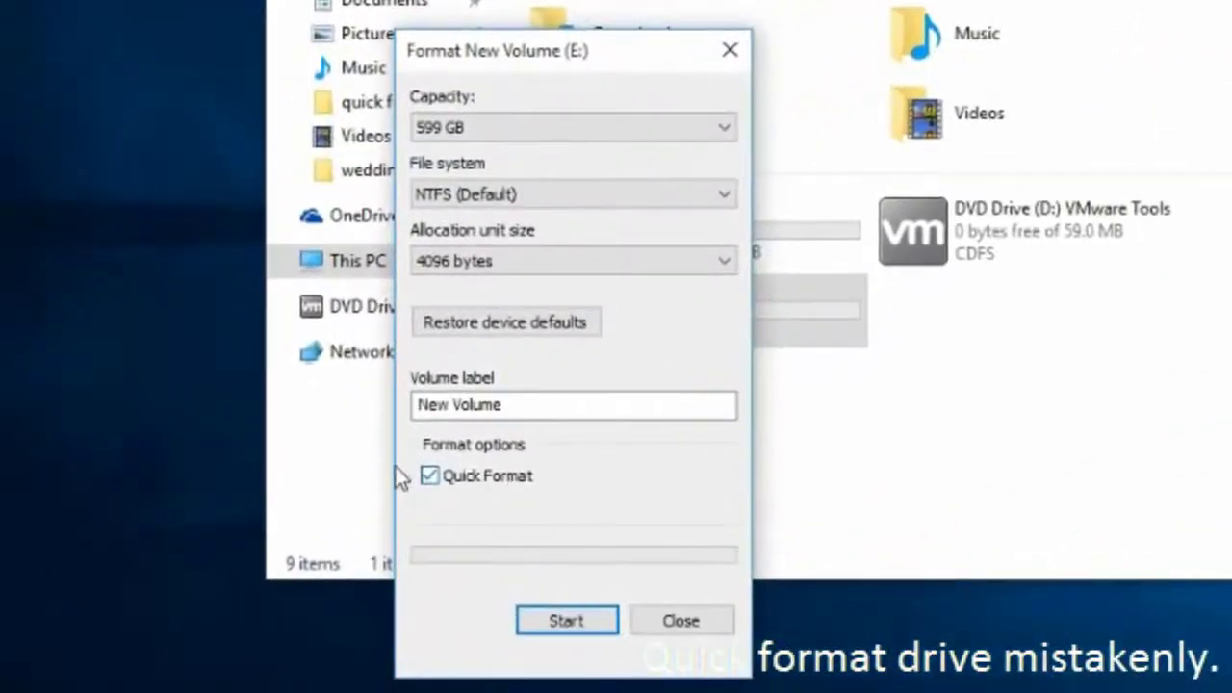
# - Quick format New Volume (E:) as NTFS with 4096-byte allocation units, and open the drive to check its contents
pyautogui.click(428, 474)
pyautogui.click(428, 473)
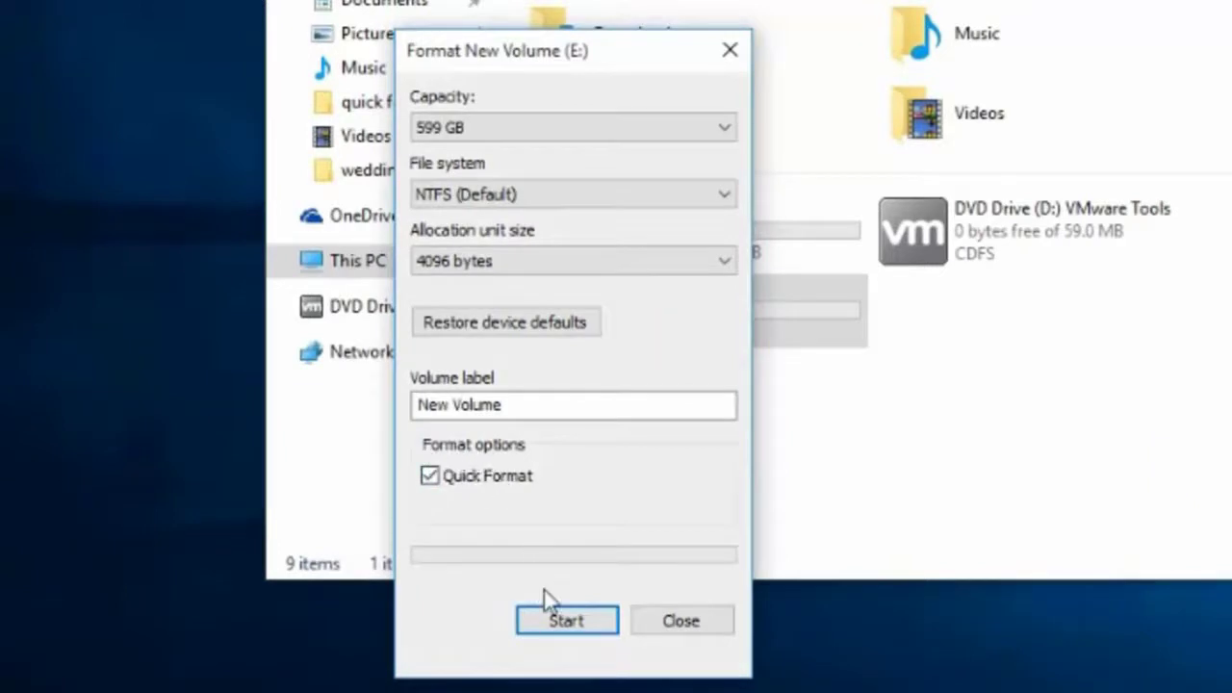
pyautogui.click(564, 620)
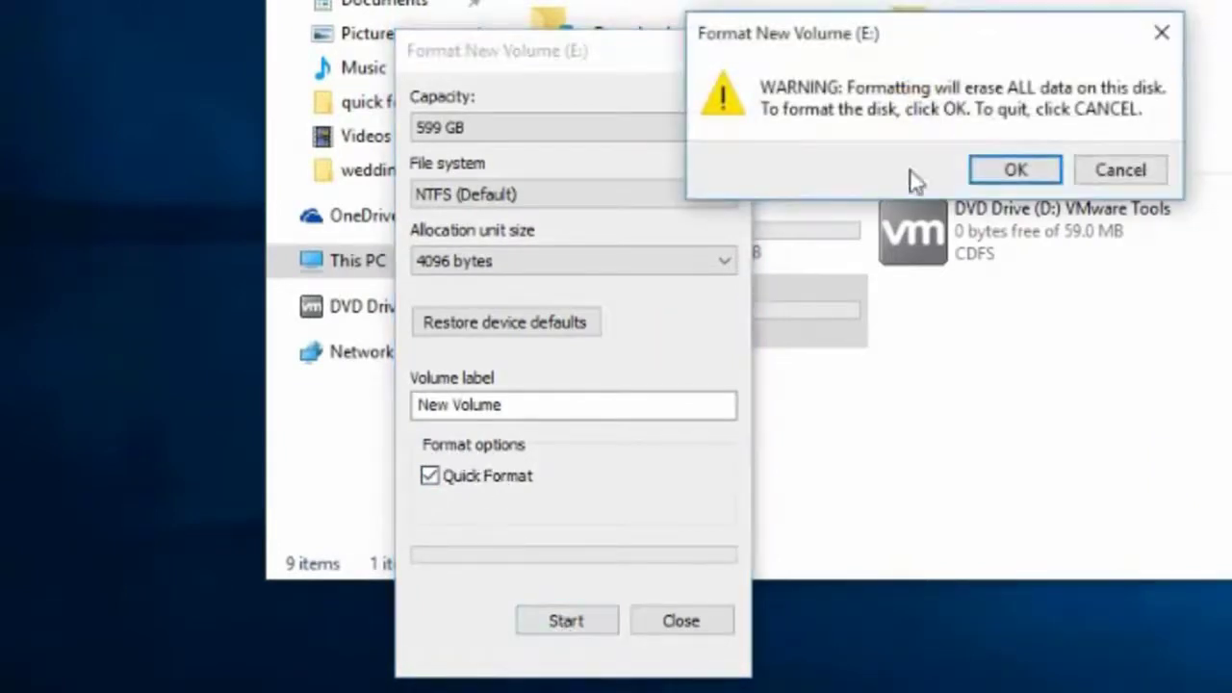
pyautogui.click(1010, 170)
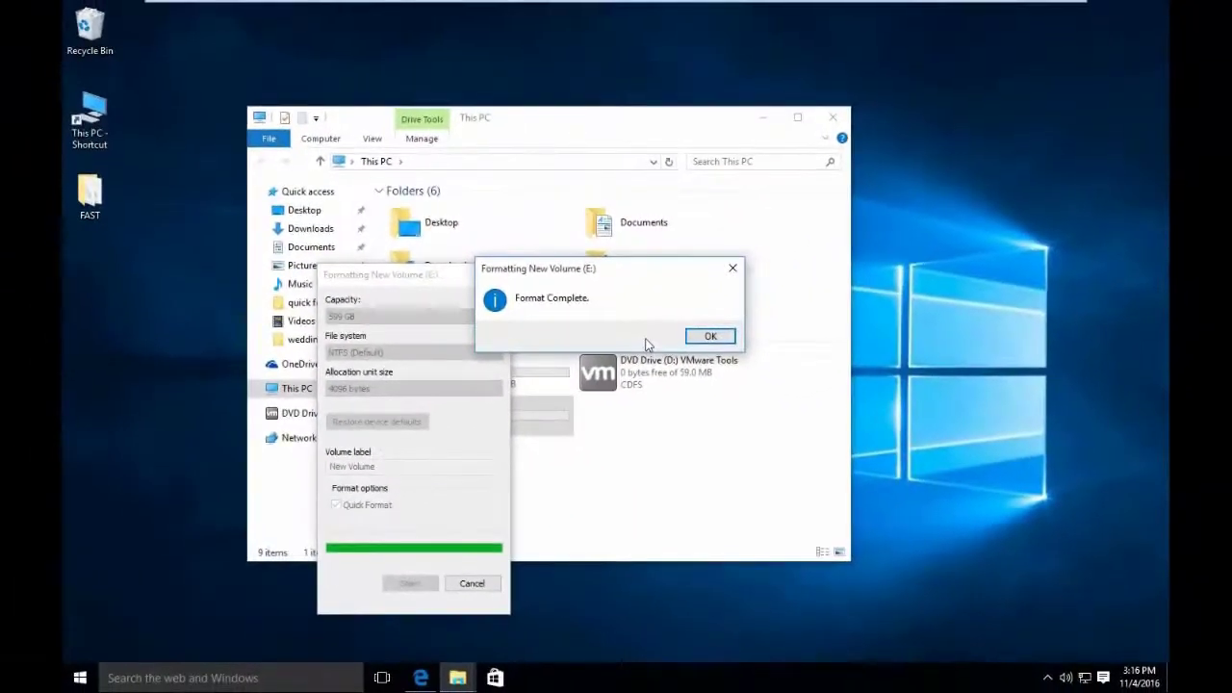
pyautogui.click(714, 338)
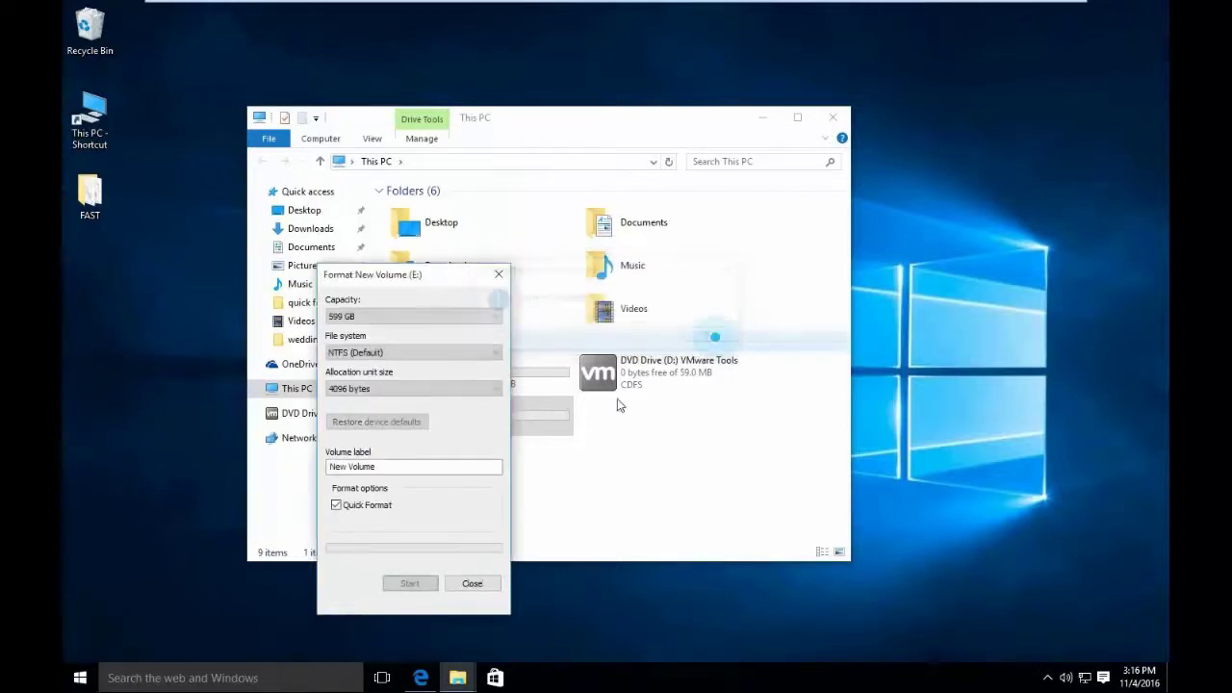
pyautogui.click(482, 584)
pyautogui.doubleClick(496, 416)
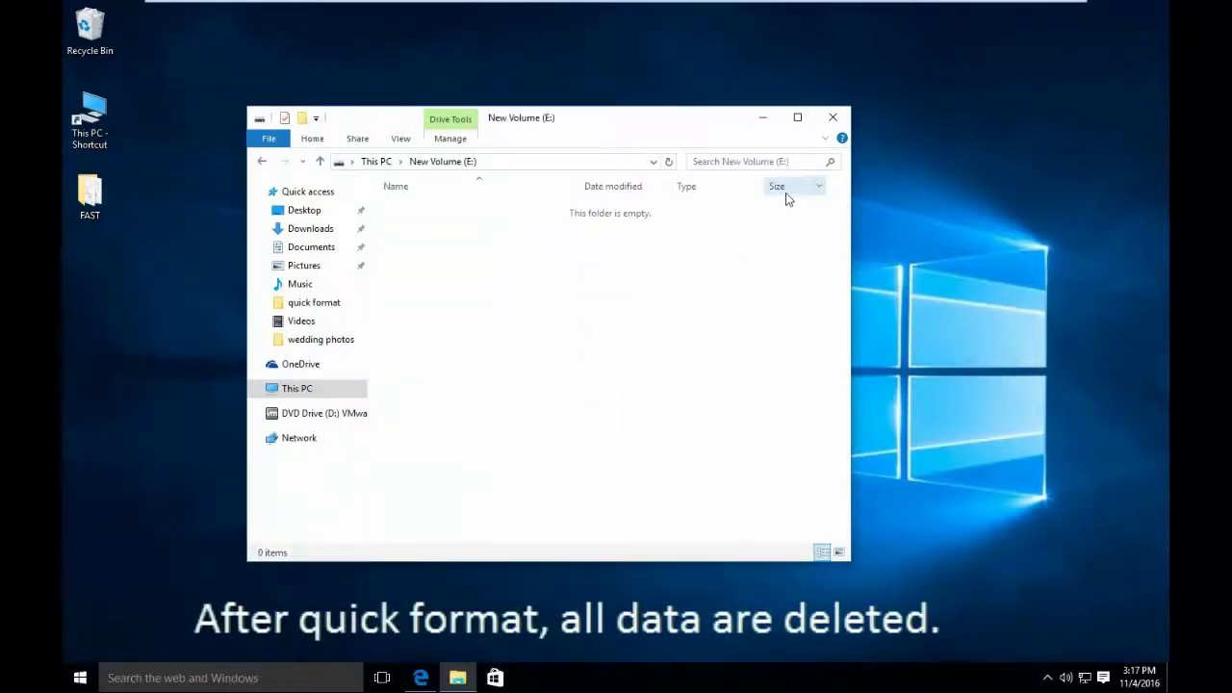
pyautogui.click(832, 119)
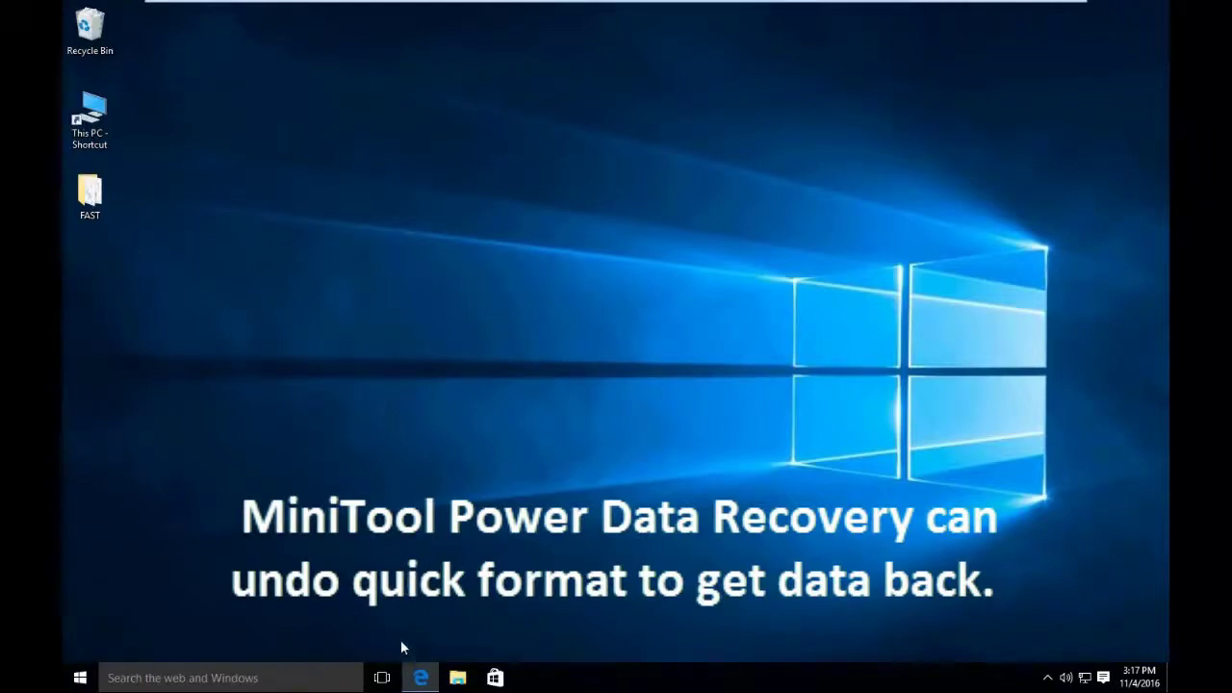
# - Switch to Edge, download the Windows edition of MiniTool Power Data Recovery from powerdatarecovery.com, and remove its entry from the download list
pyautogui.click(420, 677)
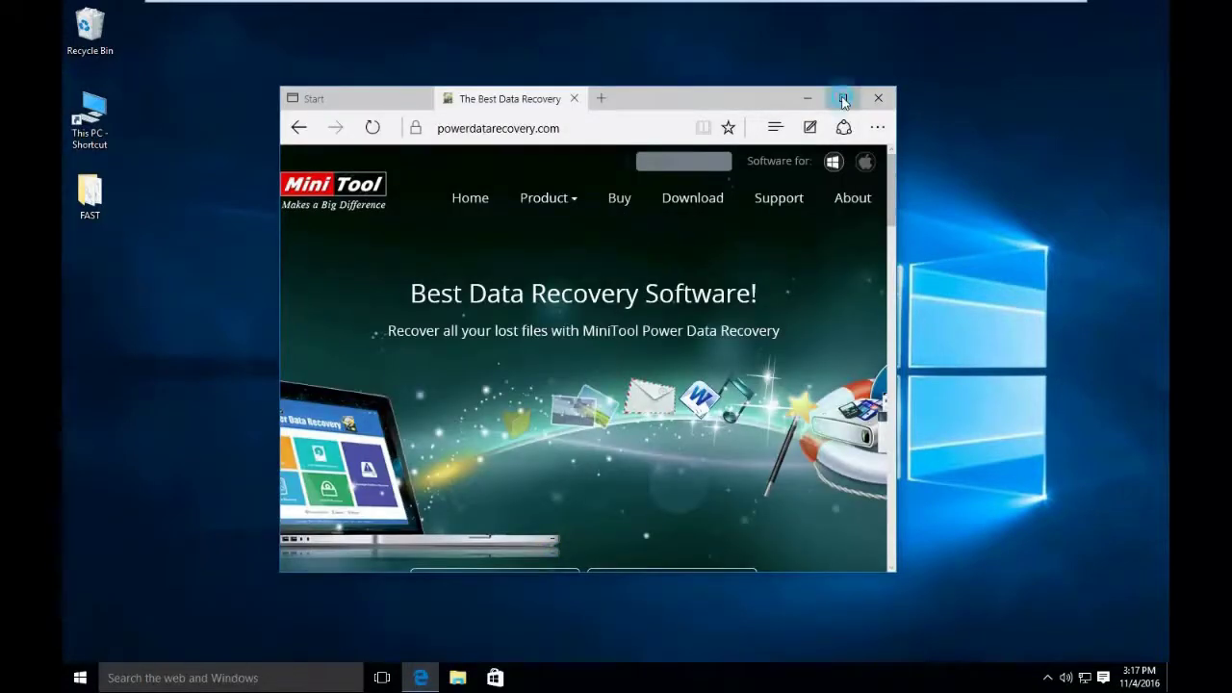
pyautogui.click(843, 99)
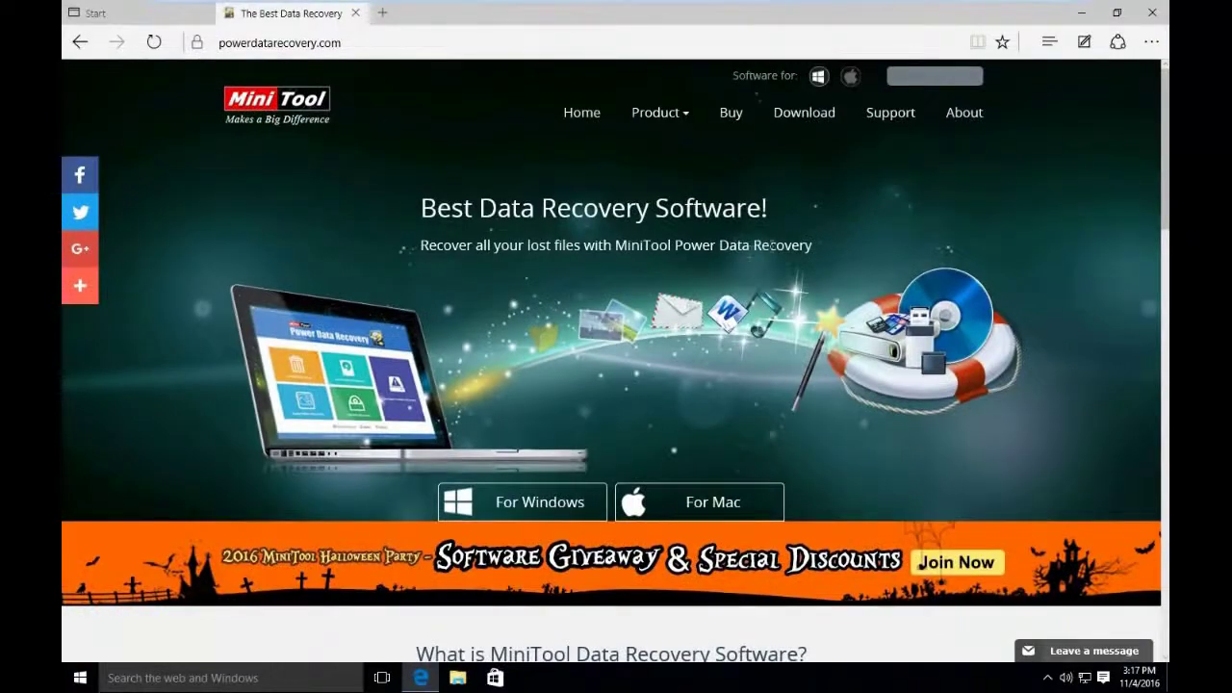
pyautogui.click(556, 510)
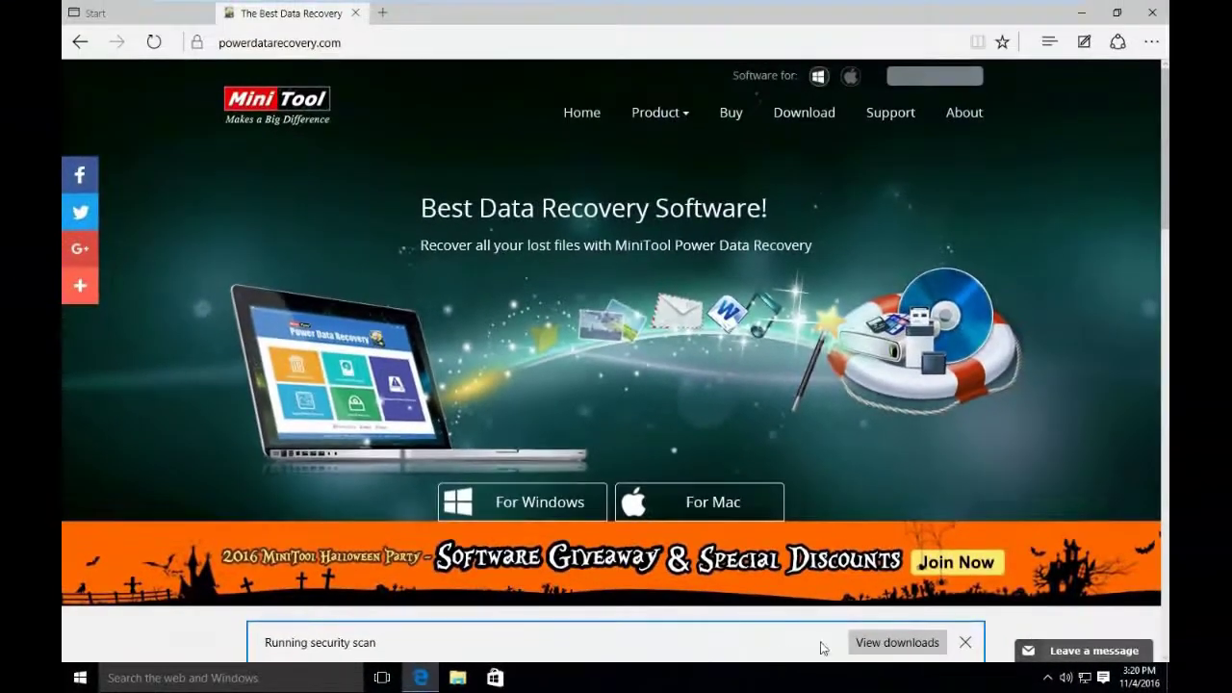
pyautogui.click(868, 643)
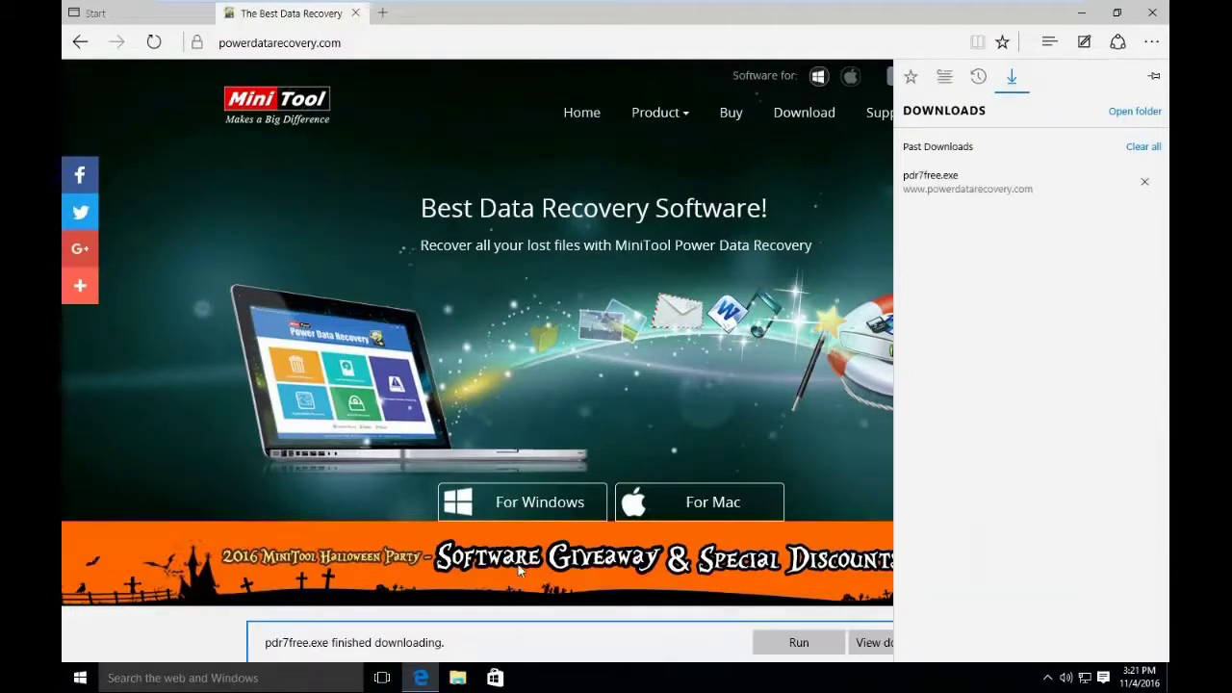
pyautogui.click(1144, 181)
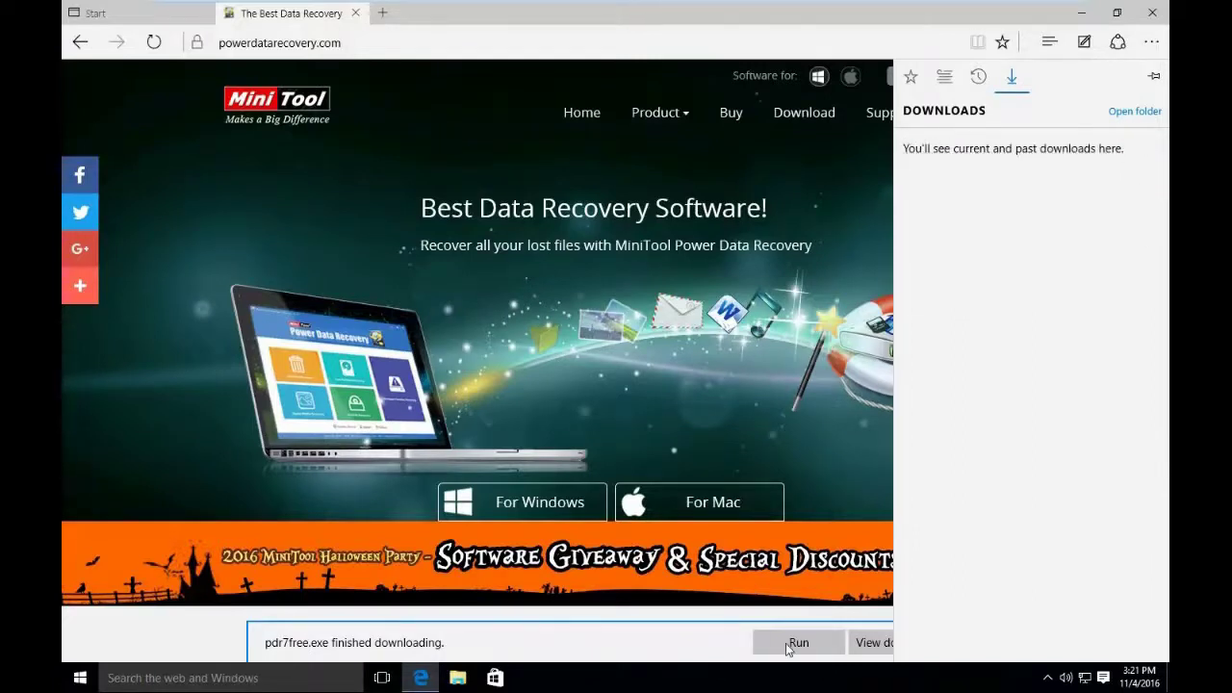
# - Run the downloaded pdr7free.exe installer with permission to change the PC, and accept the license agreement
pyautogui.click(797, 642)
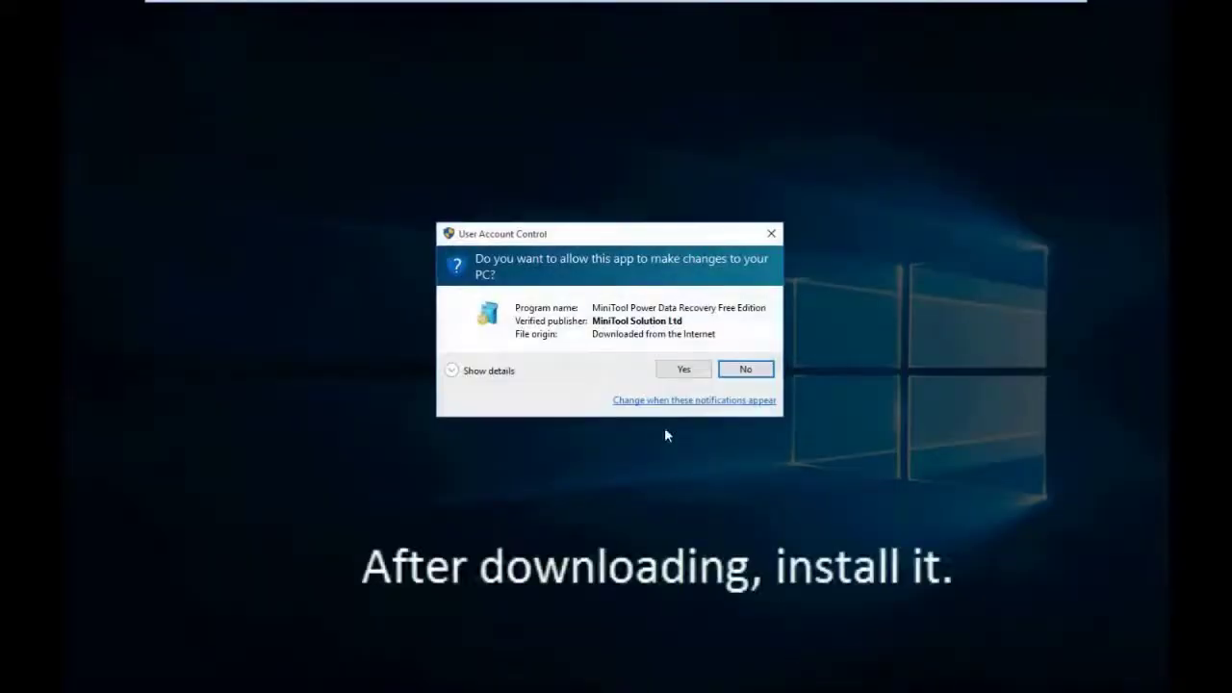
pyautogui.click(679, 366)
pyautogui.click(704, 462)
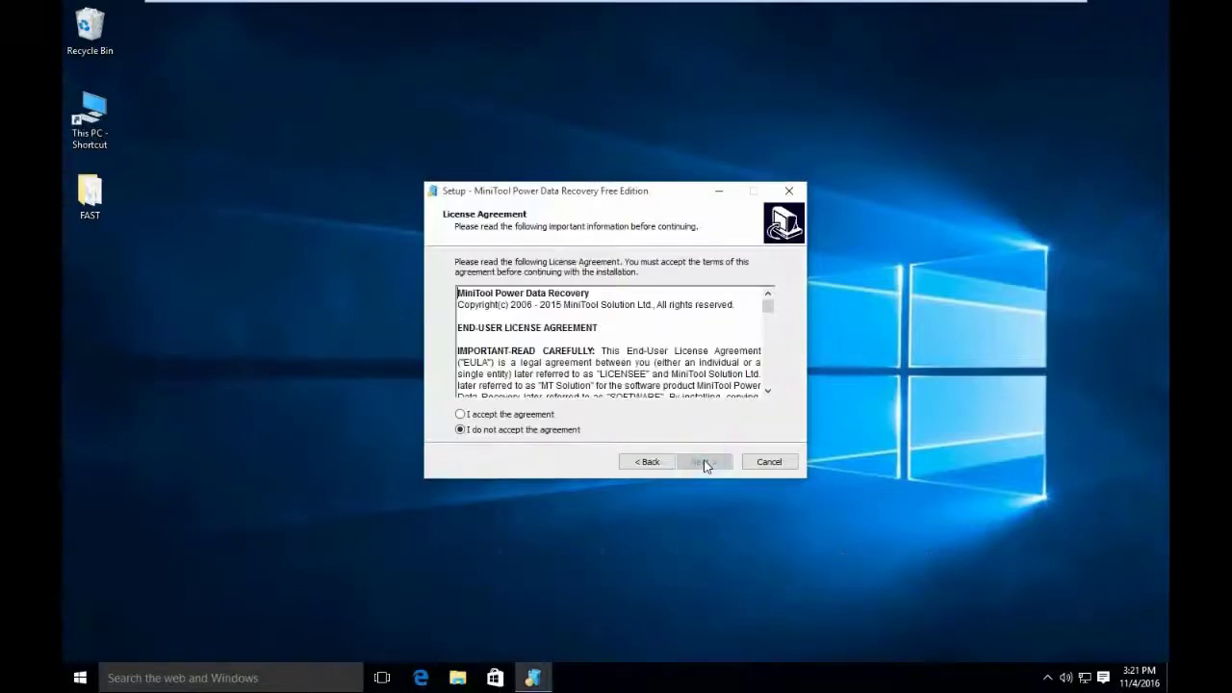
pyautogui.click(460, 414)
pyautogui.click(700, 463)
pyautogui.click(701, 462)
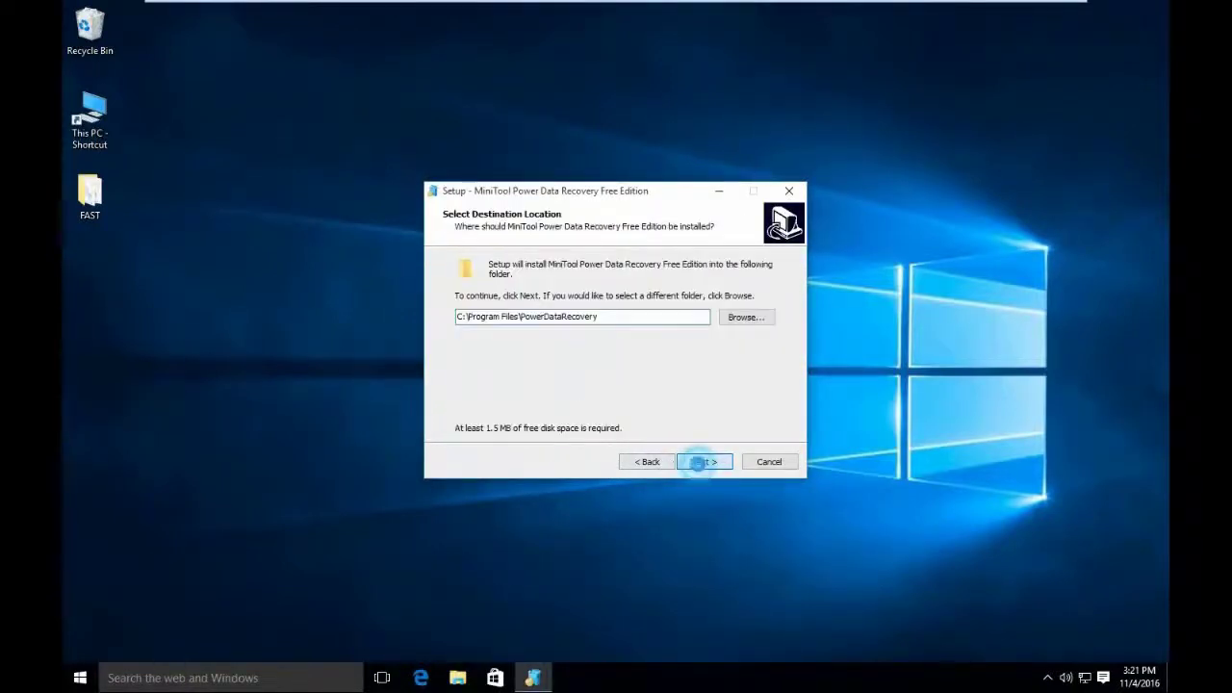
# - Install the program into C:\Program Files\PowerDataRecovery and finish setup with the launch option enabled
pyautogui.click(670, 426)
pyautogui.click(705, 462)
pyautogui.click(703, 464)
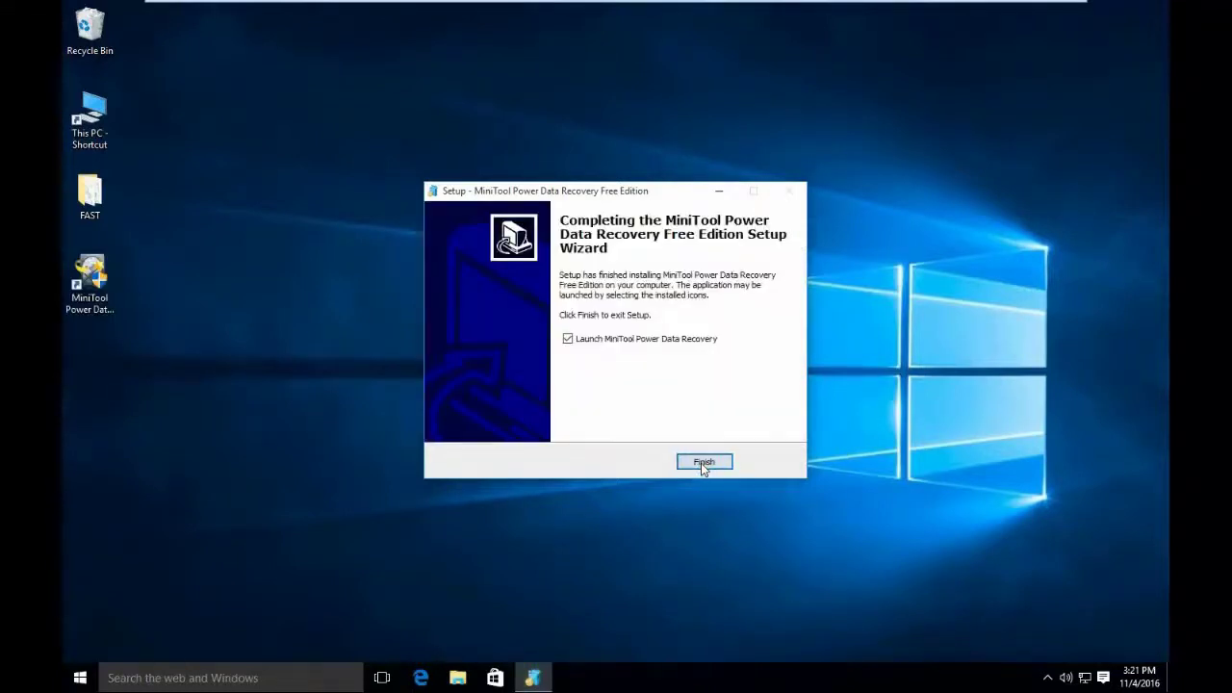
pyautogui.click(704, 462)
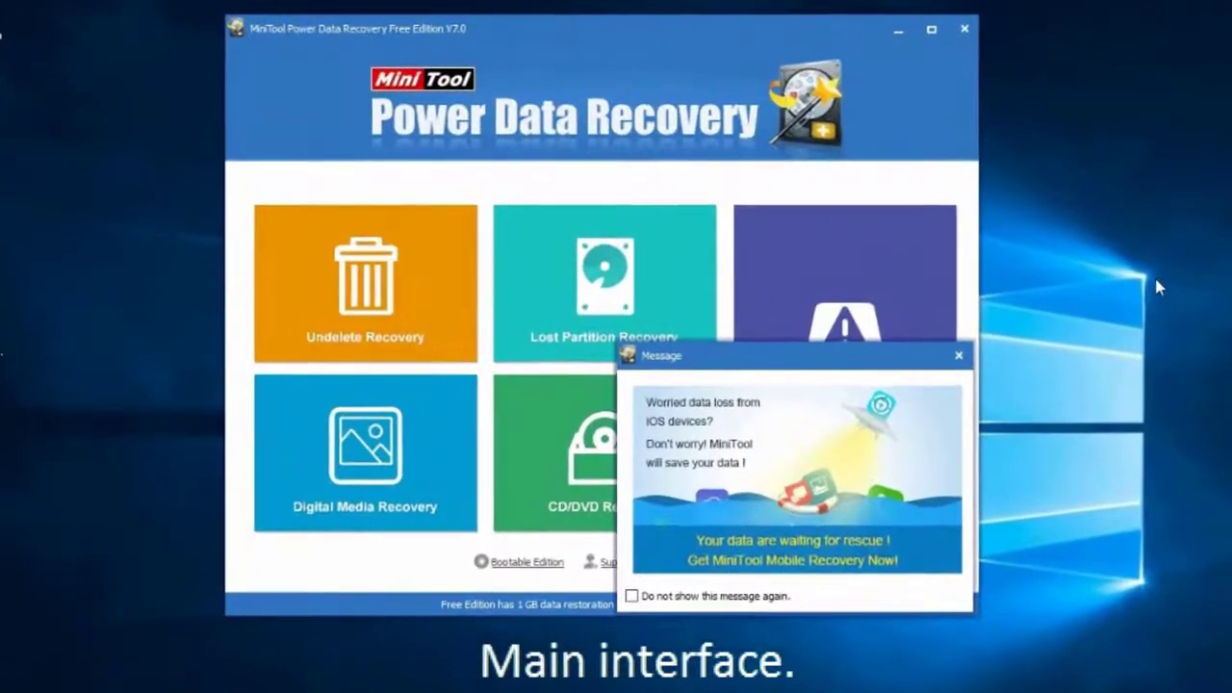
# - Dismiss the promotional message and choose New Volume (E: NTFS) for Damaged Partition Recovery
pyautogui.click(959, 358)
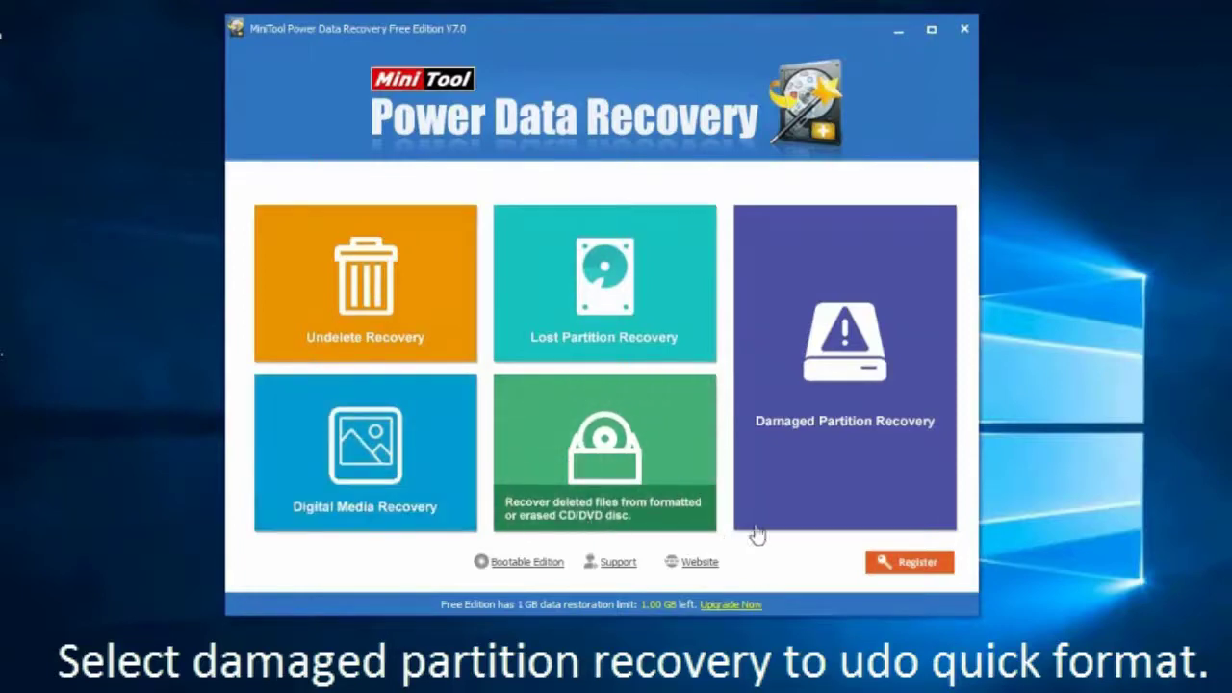
pyautogui.click(830, 518)
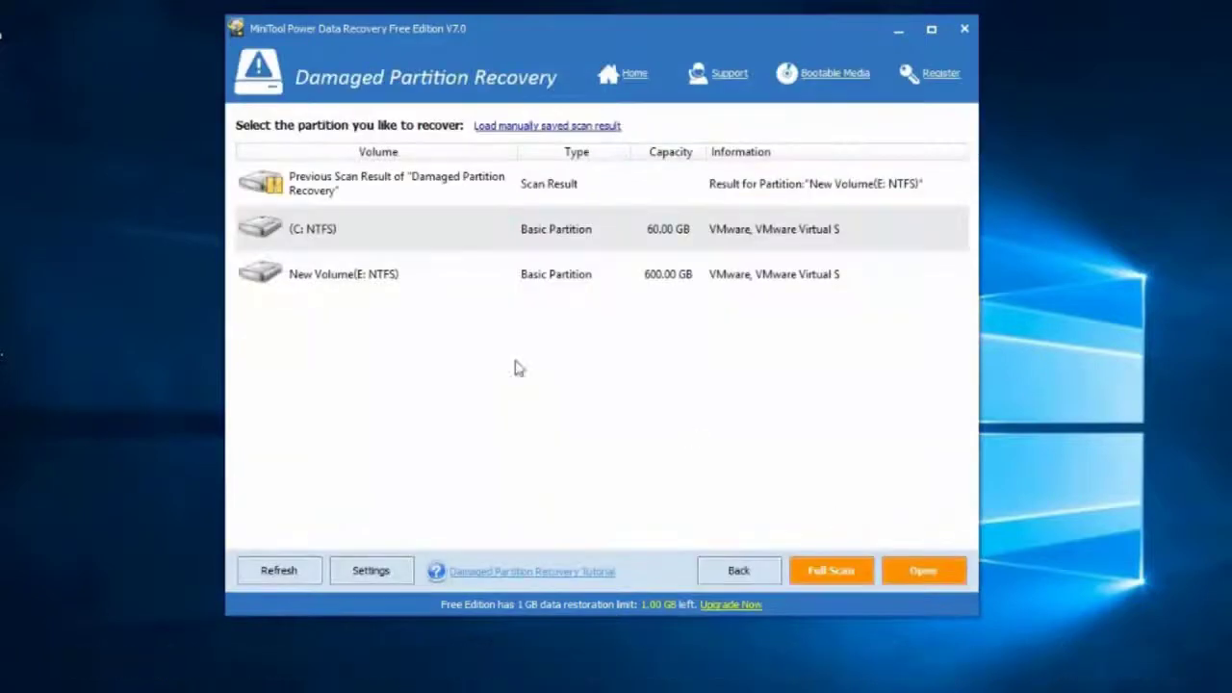
pyautogui.click(633, 275)
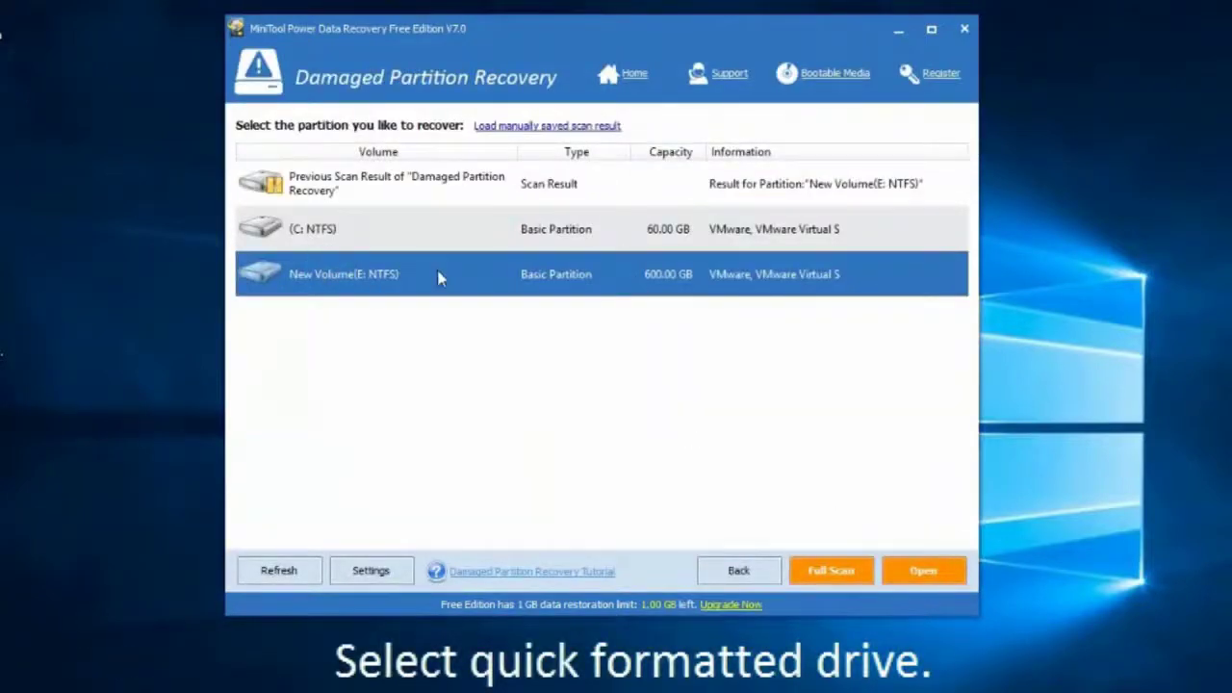
# - Limit the scan's extra search for known file types to Graphics & Picture only
pyautogui.click(353, 575)
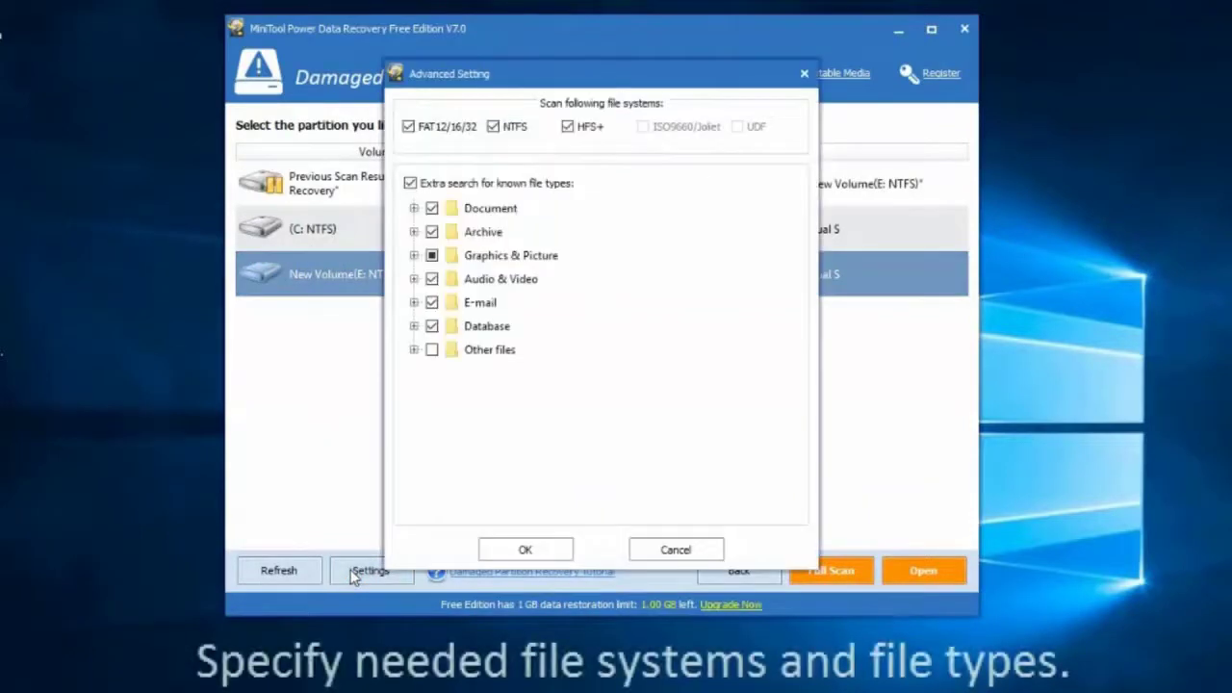
pyautogui.click(430, 208)
pyautogui.click(430, 232)
pyautogui.click(431, 255)
pyautogui.click(431, 302)
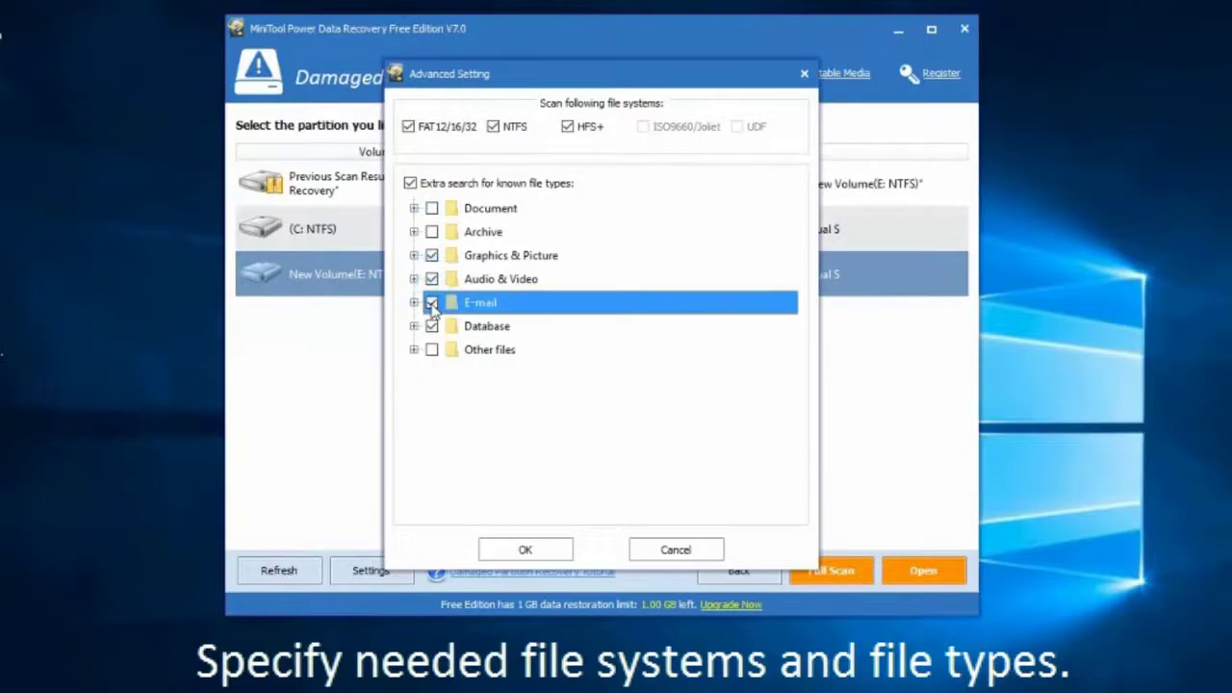
pyautogui.click(433, 325)
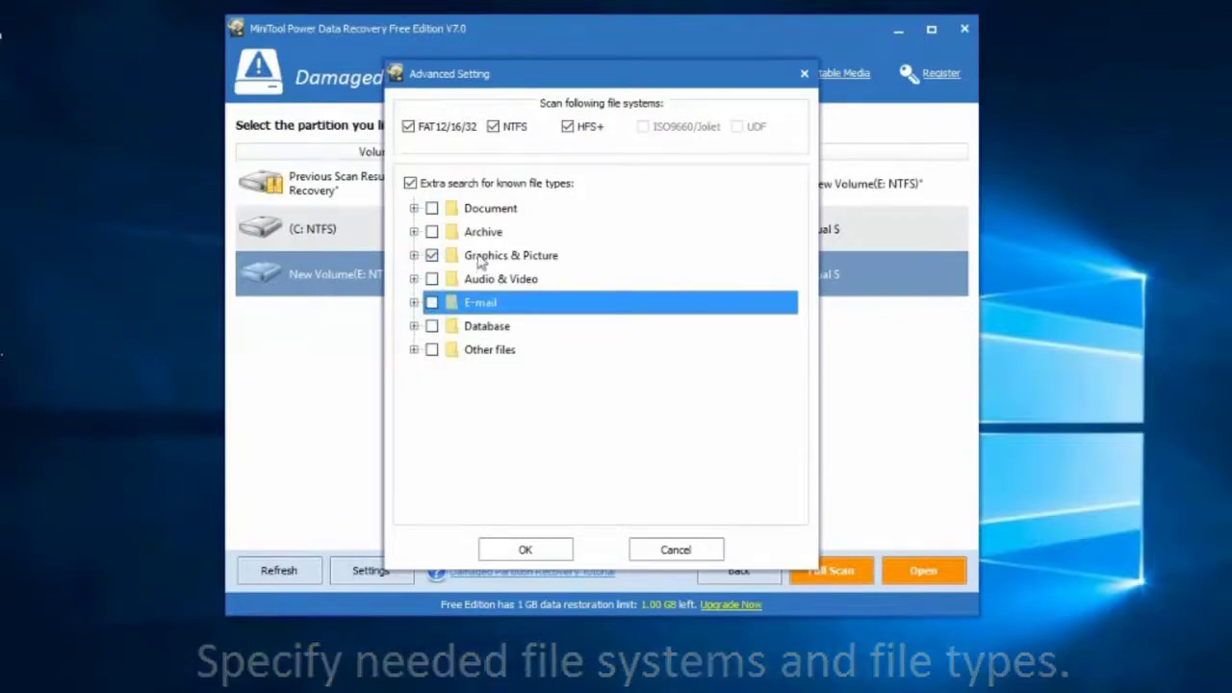
pyautogui.click(528, 550)
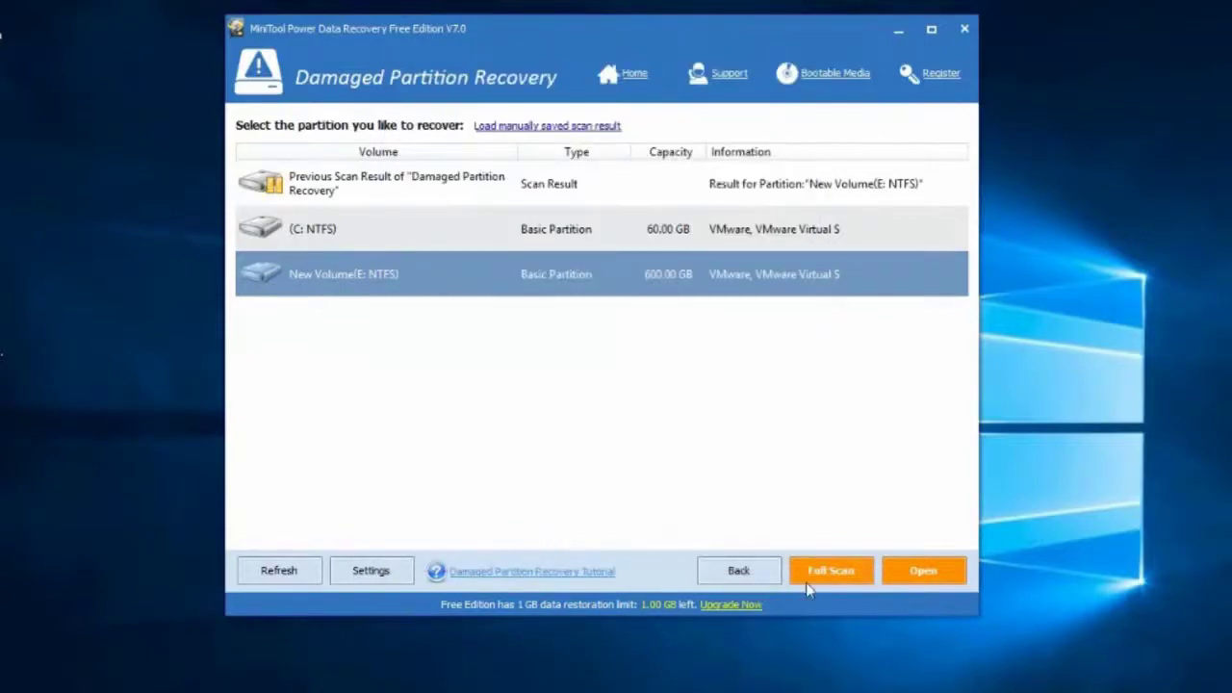
# - Run a full scan of New Volume (E:) and stop it early
pyautogui.click(828, 570)
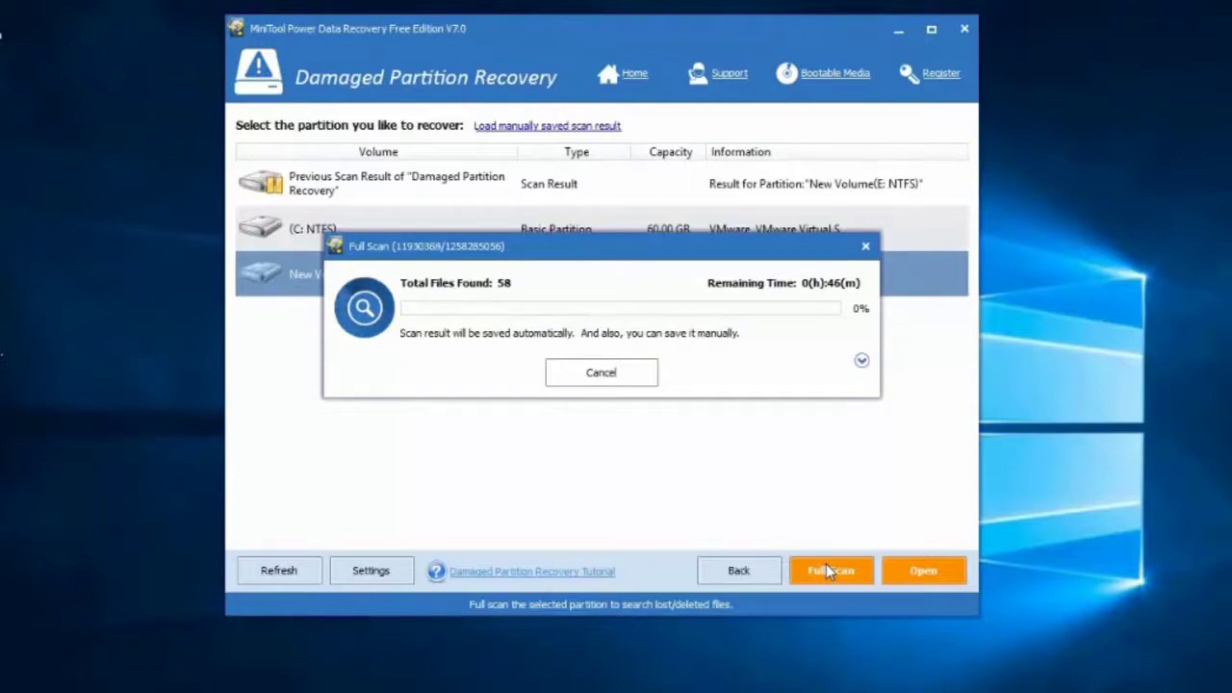
pyautogui.click(580, 362)
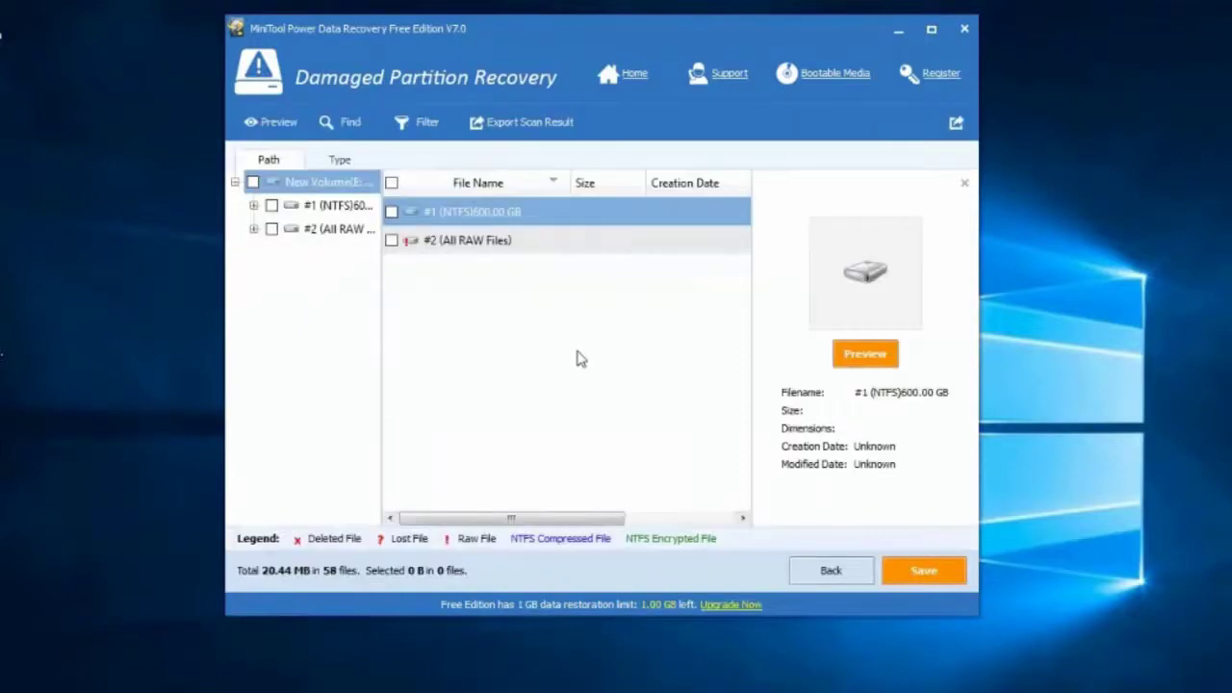
# - Open the JPEG Graphics file folder under All RAW Files and preview file1.jpg
pyautogui.doubleClick(453, 241)
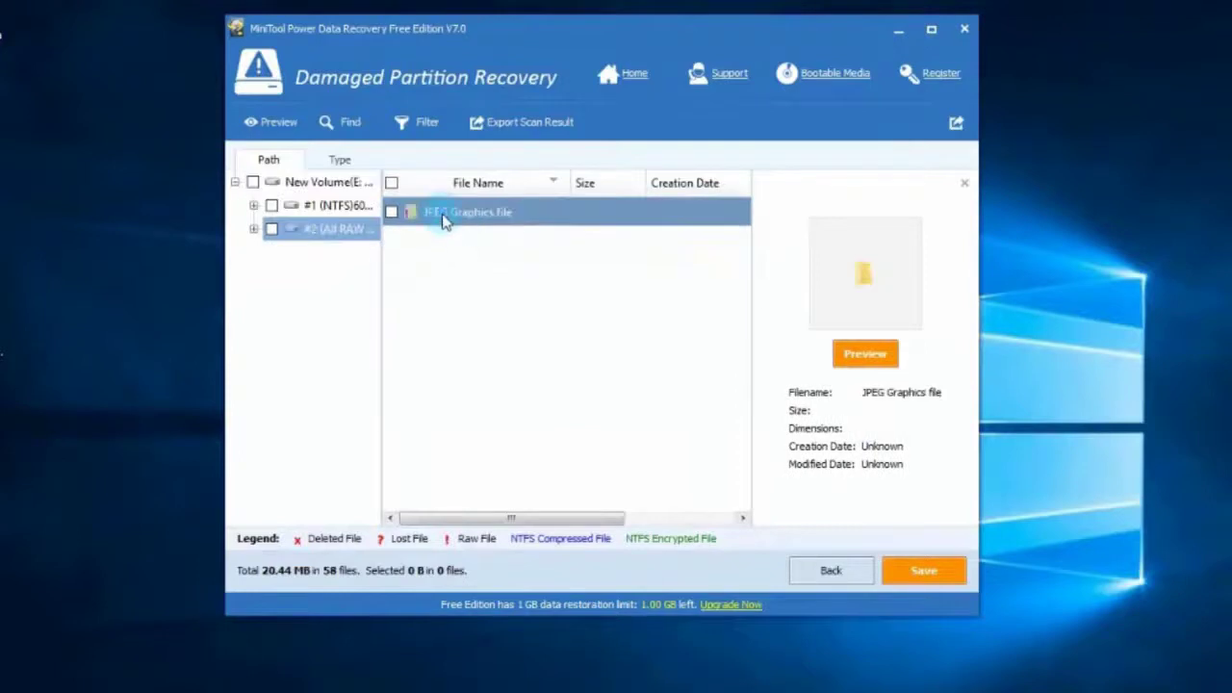
pyautogui.doubleClick(444, 216)
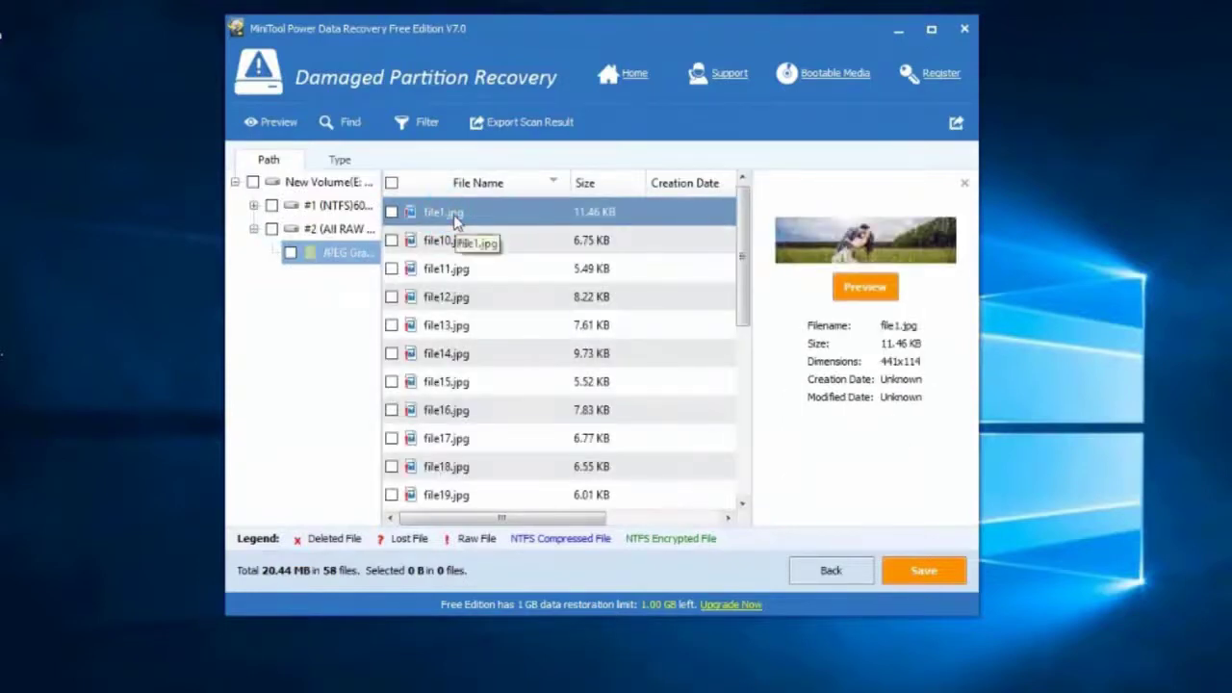
pyautogui.click(857, 289)
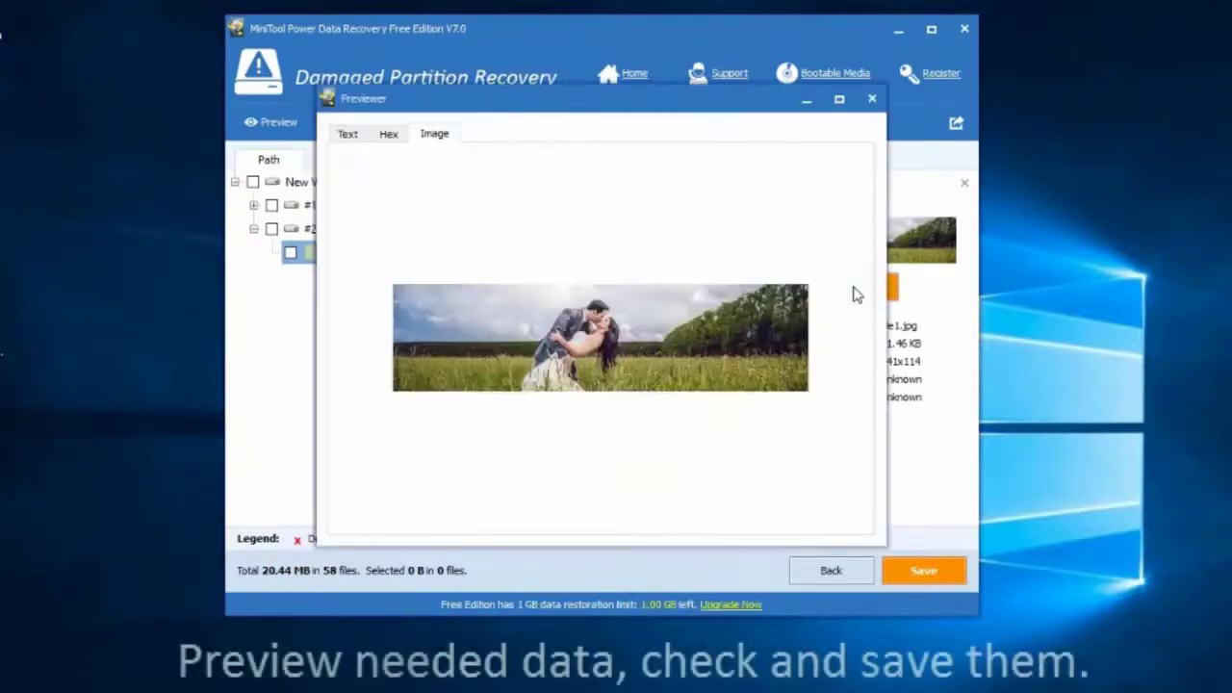
pyautogui.click(872, 97)
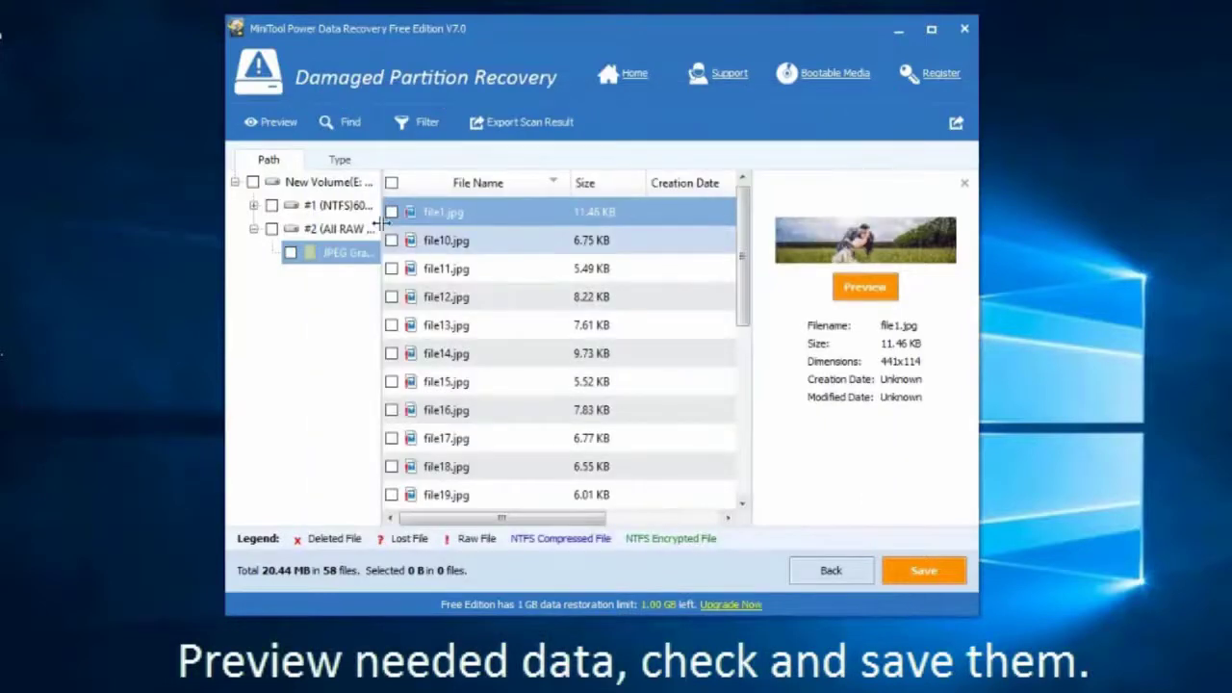
# - Mark file1.jpg, file10.jpg, file11.jpg, file12.jpg and file13.jpg for recovery, and preview file13.jpg
pyautogui.click(392, 211)
pyautogui.click(391, 240)
pyautogui.click(392, 268)
pyautogui.click(392, 296)
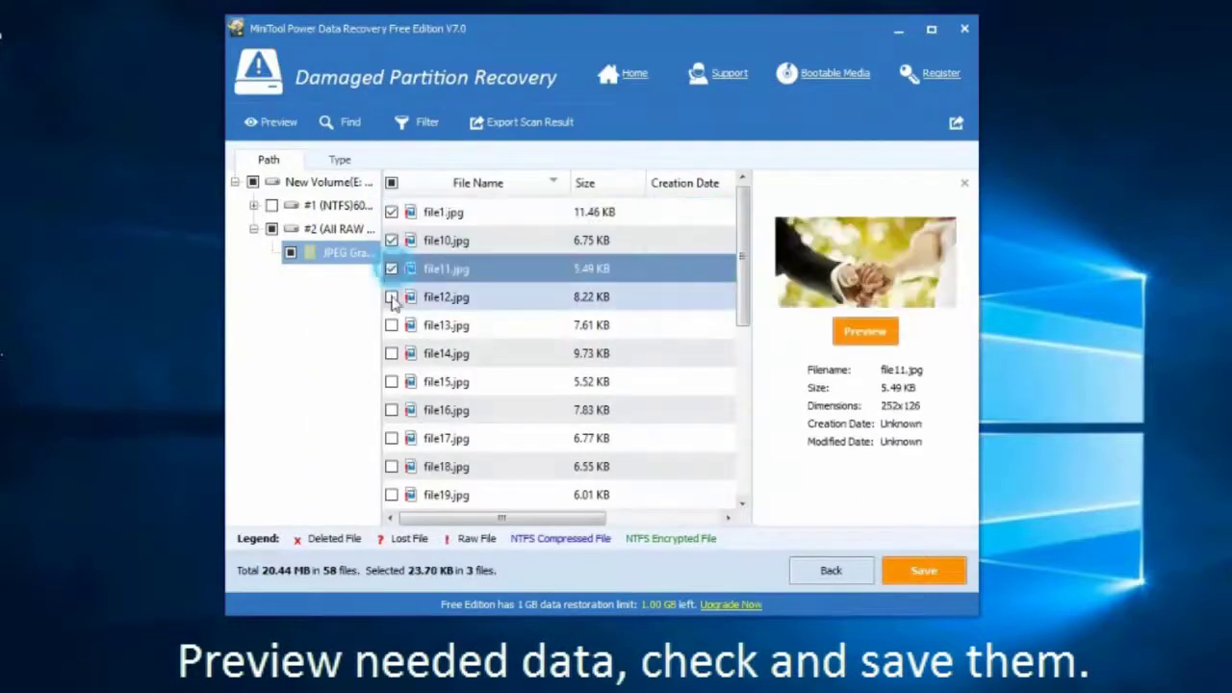
pyautogui.click(393, 327)
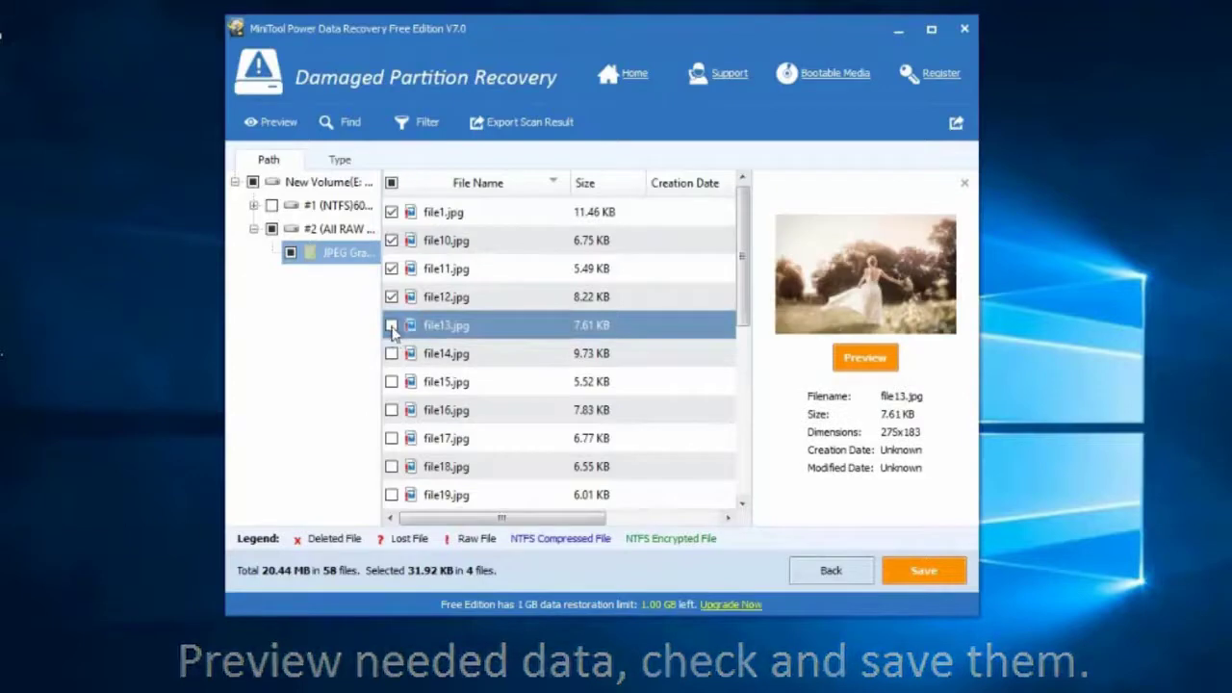
pyautogui.click(392, 326)
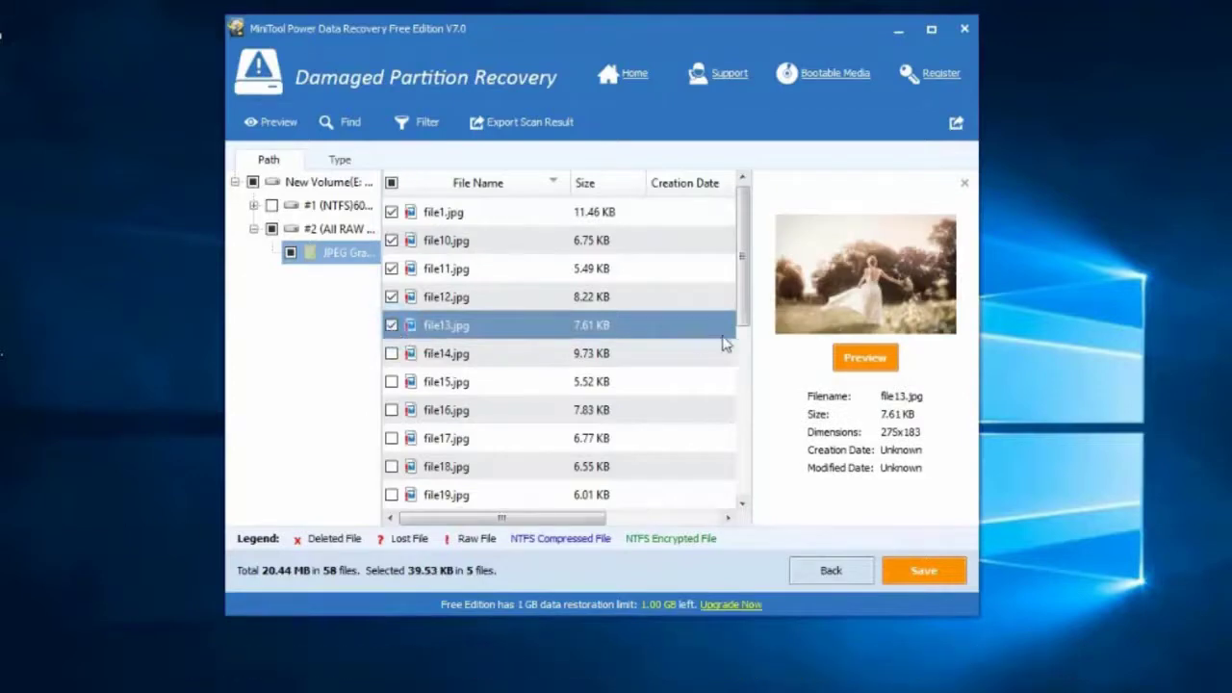
pyautogui.click(862, 356)
pyautogui.click(873, 103)
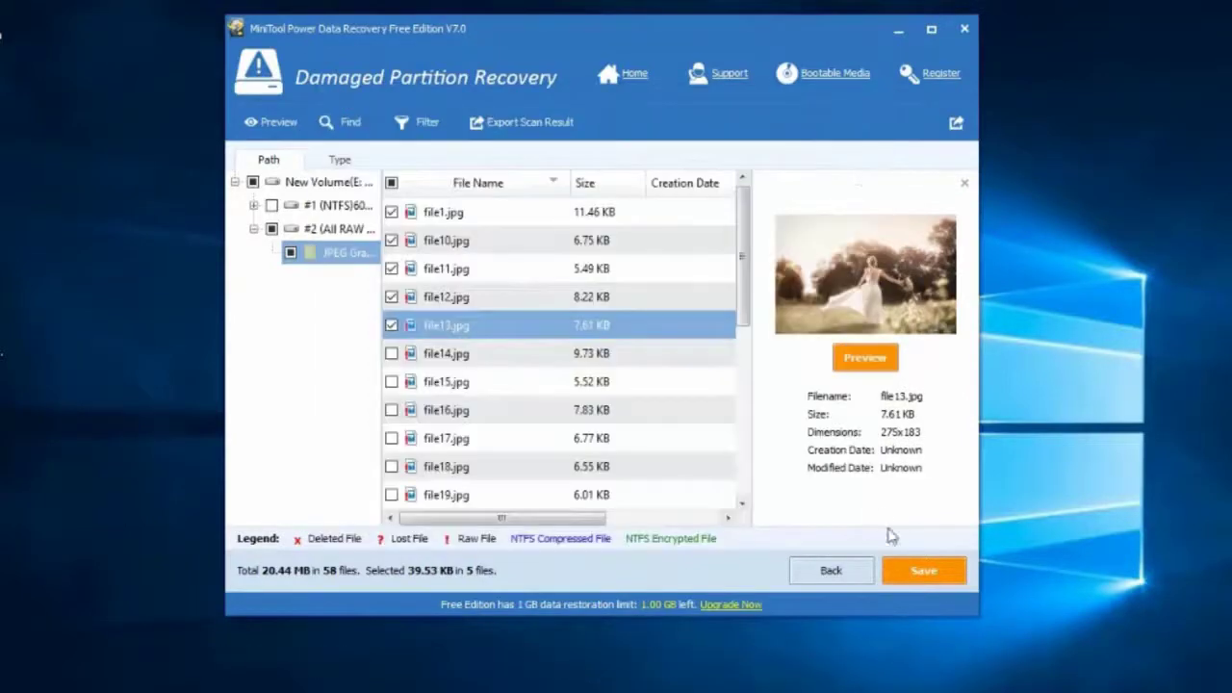
# - Save the five marked JPEG files to the Desktop and exit the recovery program
pyautogui.click(920, 572)
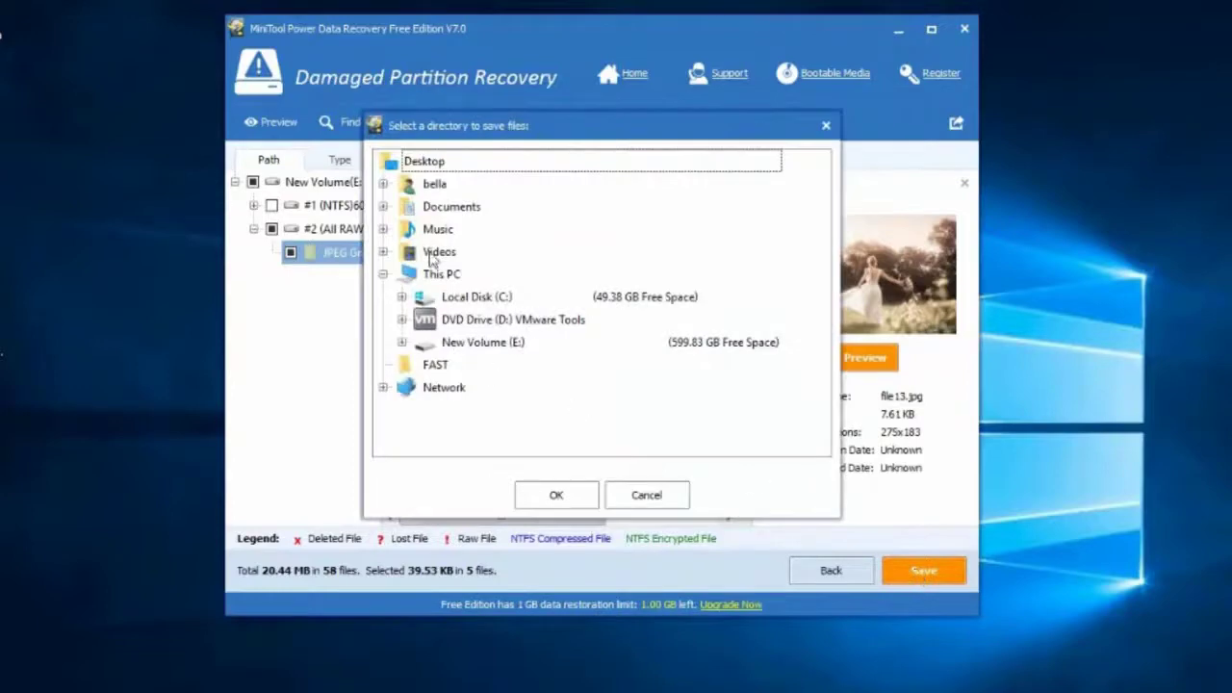
pyautogui.click(428, 163)
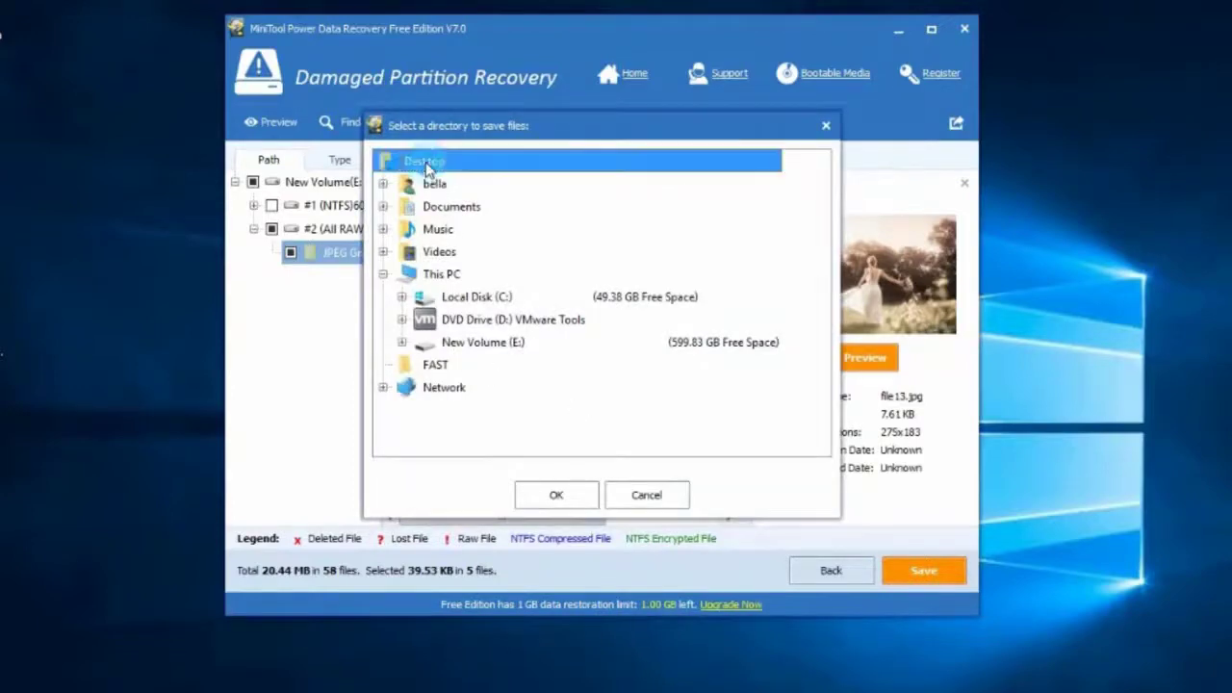
pyautogui.click(564, 497)
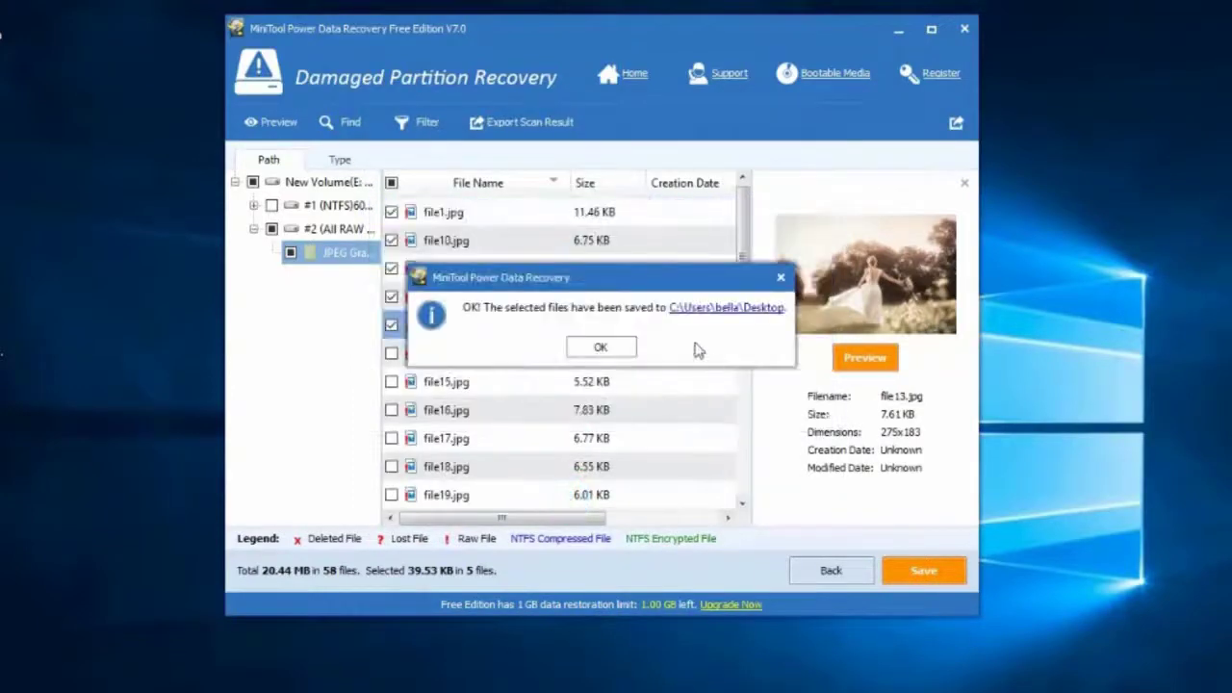
pyautogui.click(602, 348)
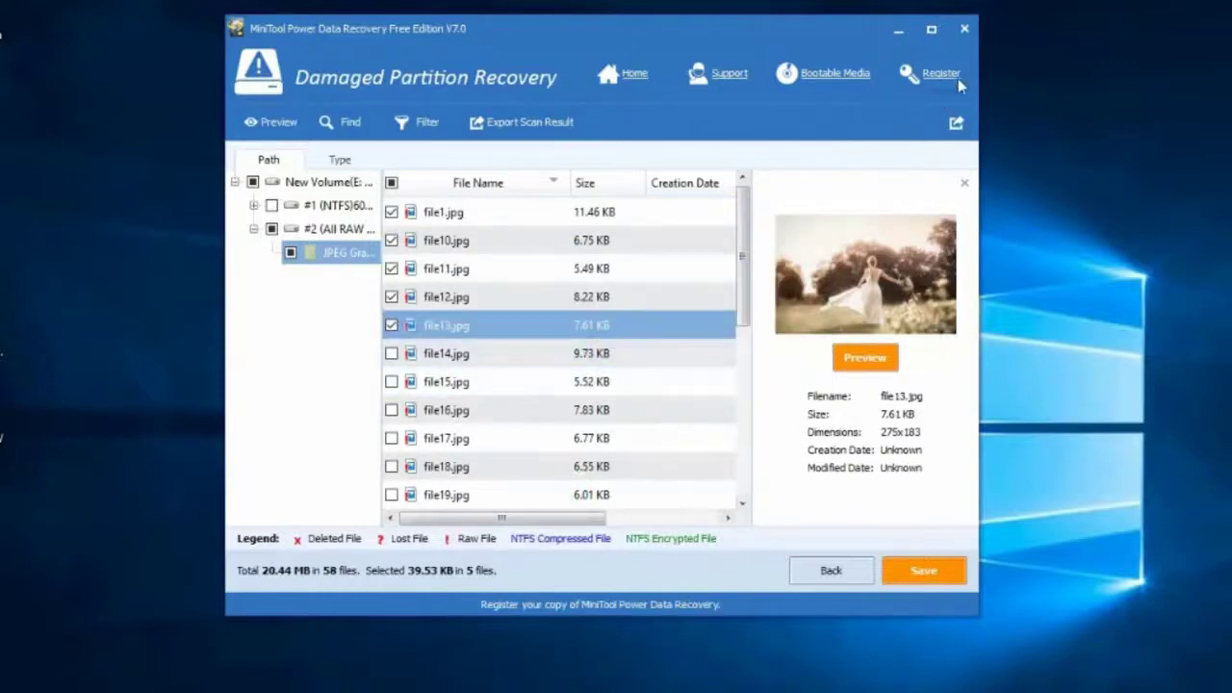
pyautogui.click(964, 31)
pyautogui.click(577, 345)
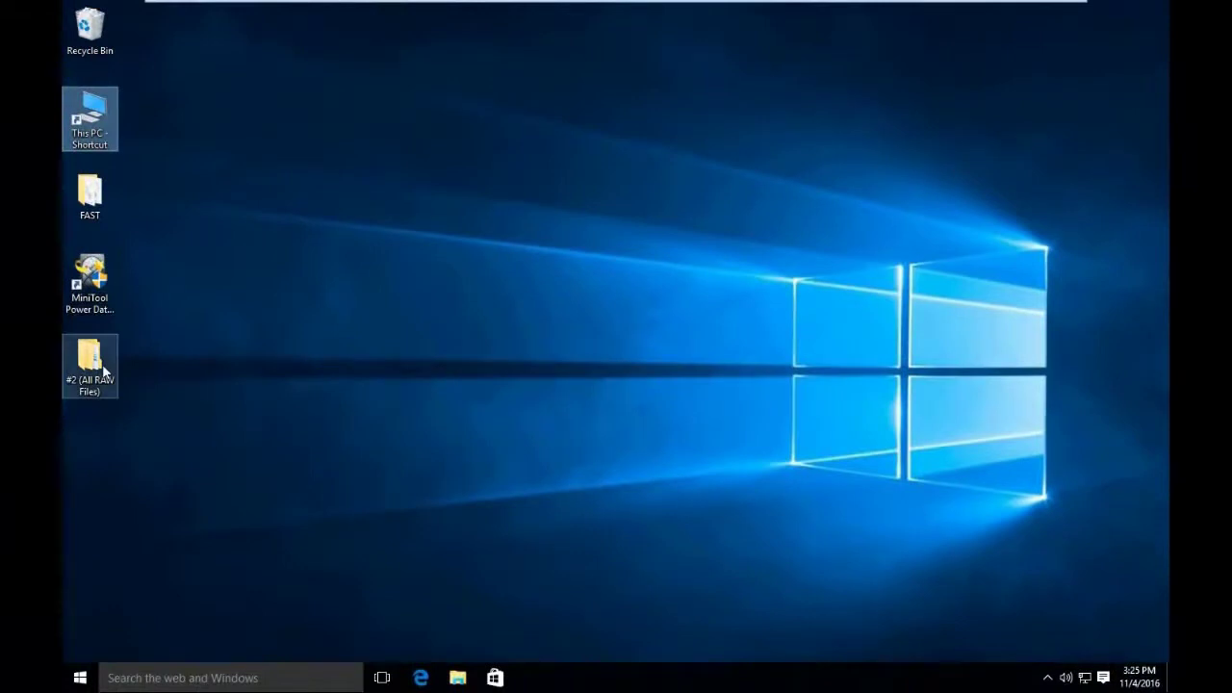
# - Check the recovered photos in the JPEG Graphics file folder inside the desktop folder #2 (All RAW Files), and close the window
pyautogui.click(102, 363)
pyautogui.click(127, 402)
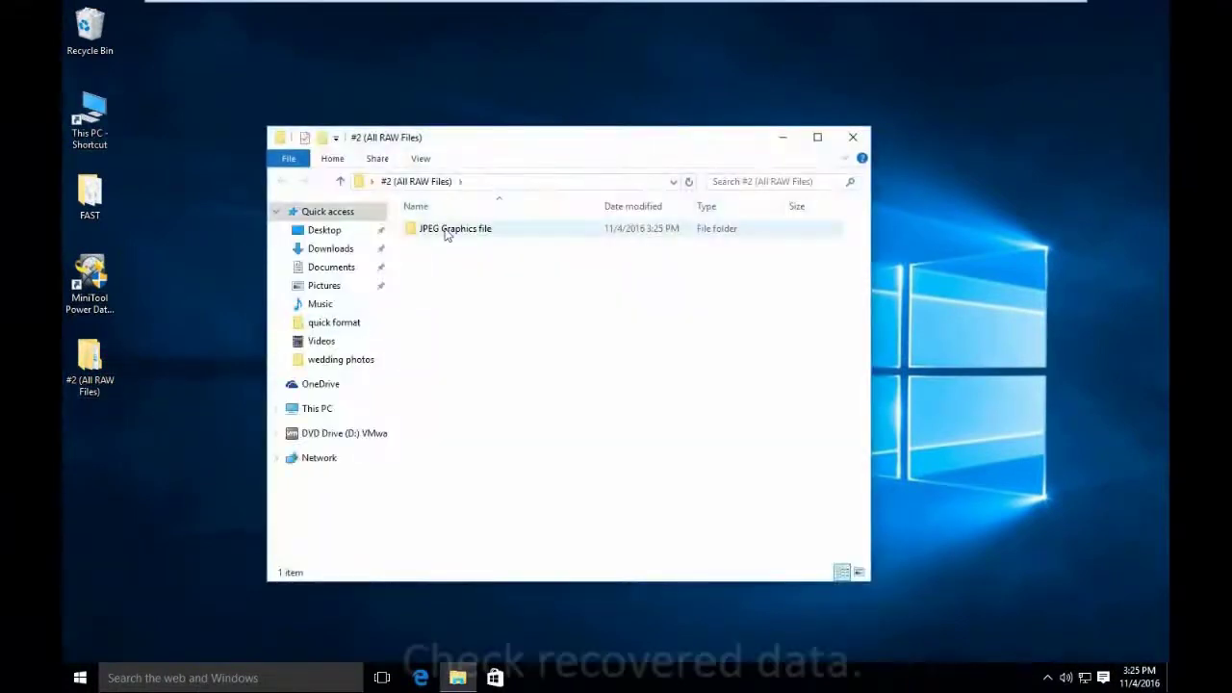
pyautogui.doubleClick(443, 233)
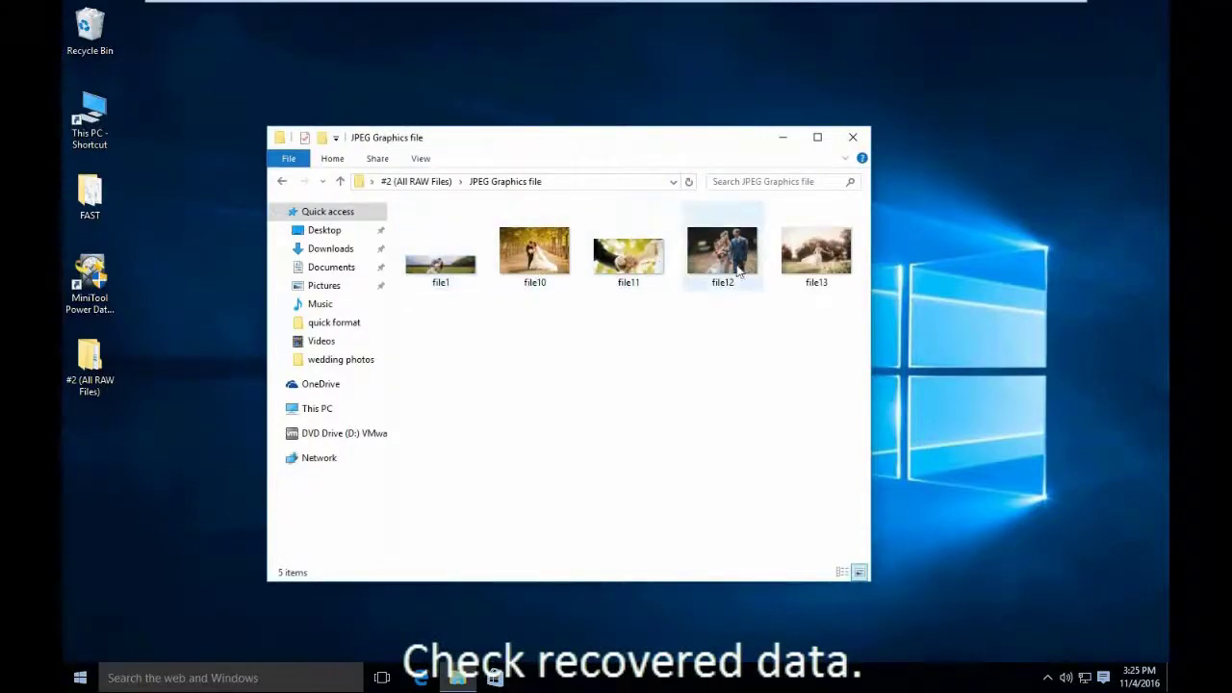
pyautogui.click(856, 141)
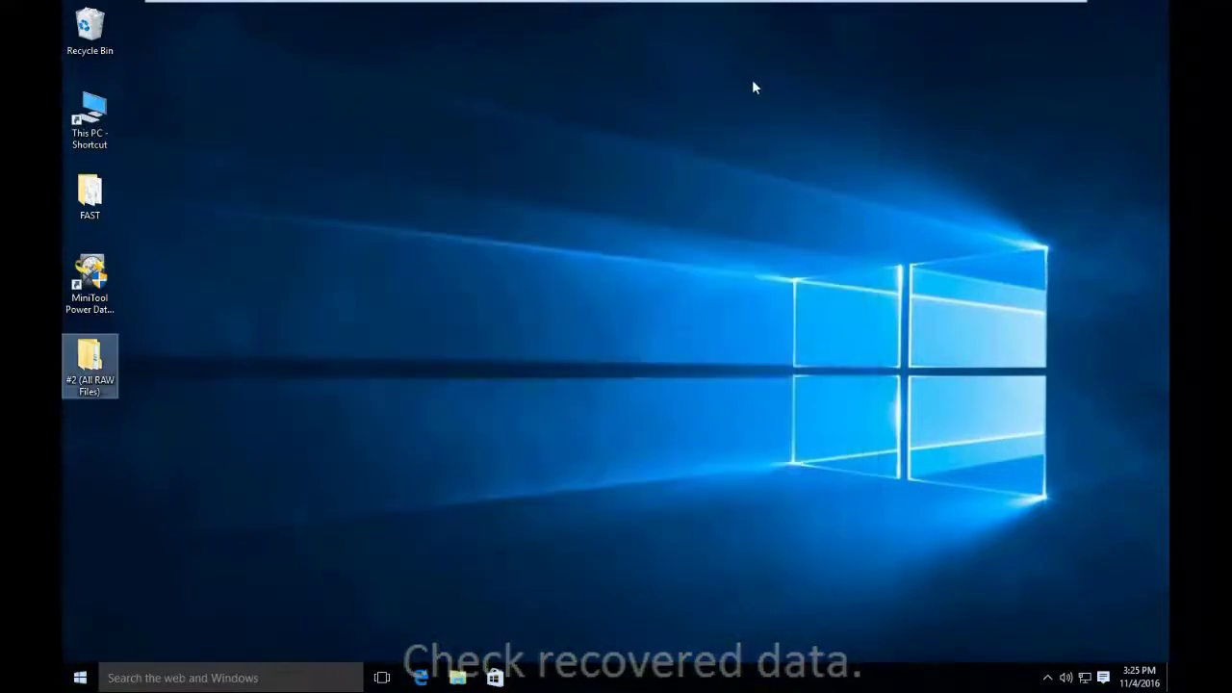